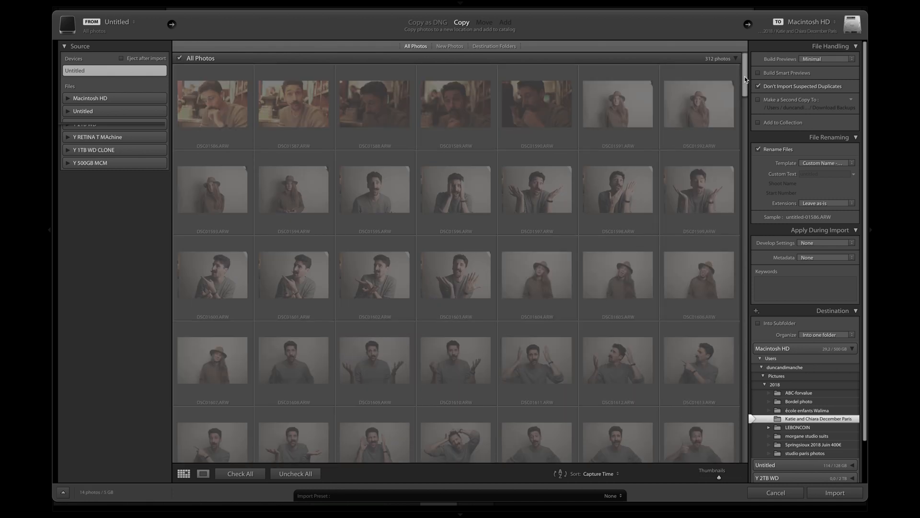
- Look through the card's full set of photos in the import grid
left_click_drag(745, 77, 740, 255)
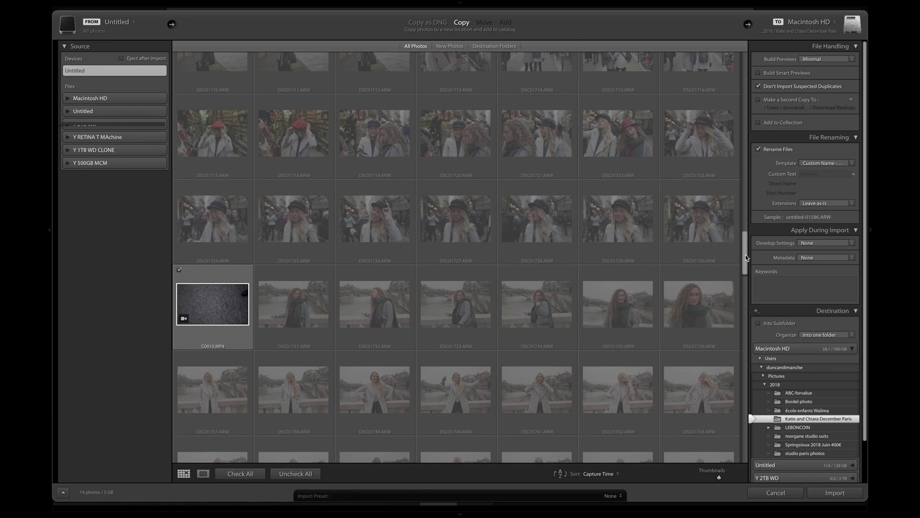
left_click_drag(746, 257, 741, 462)
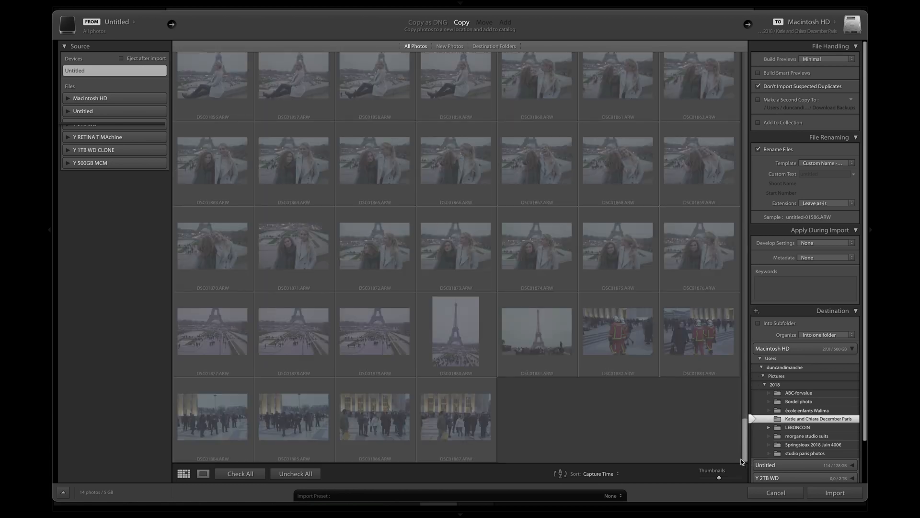
left_click(454, 47)
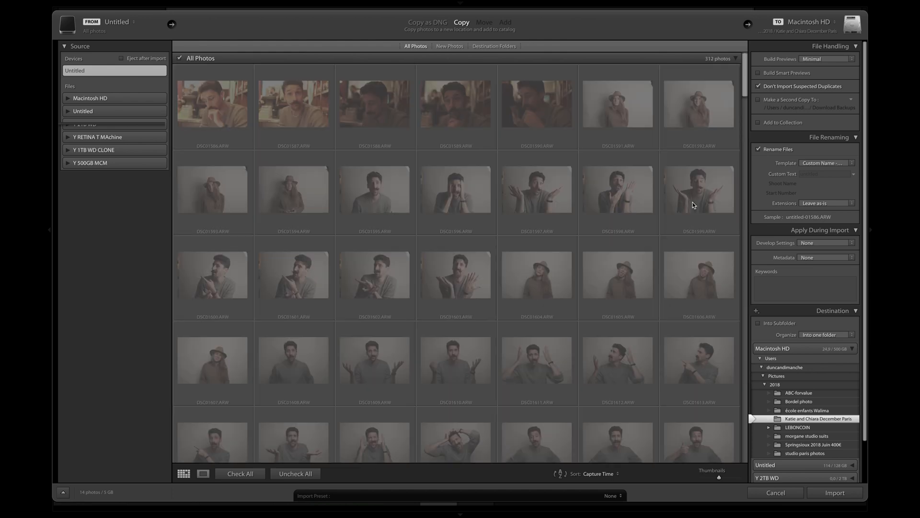
- Enable file renaming for the import with the custom text "Dunk 2019"
left_click(757, 149)
left_click(757, 149)
left_click(824, 174)
type("Dunk 2019")
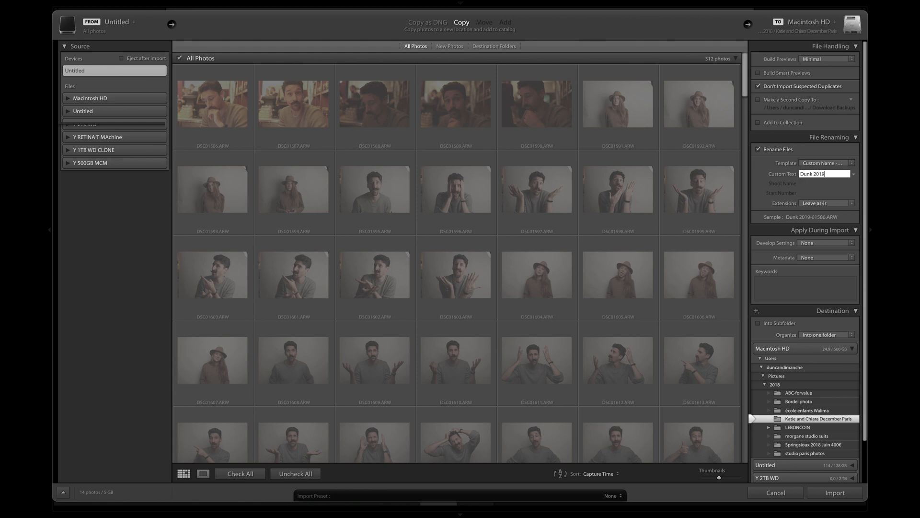
- Create a folder named 2019 inside the 2018 Pictures folder and choose it as the import destination
left_click(774, 384)
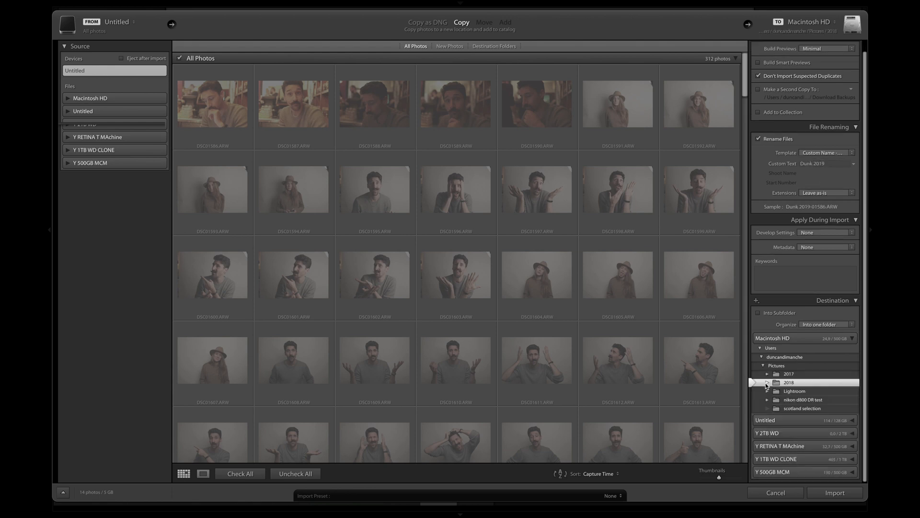
scroll(797, 393, "down", 1)
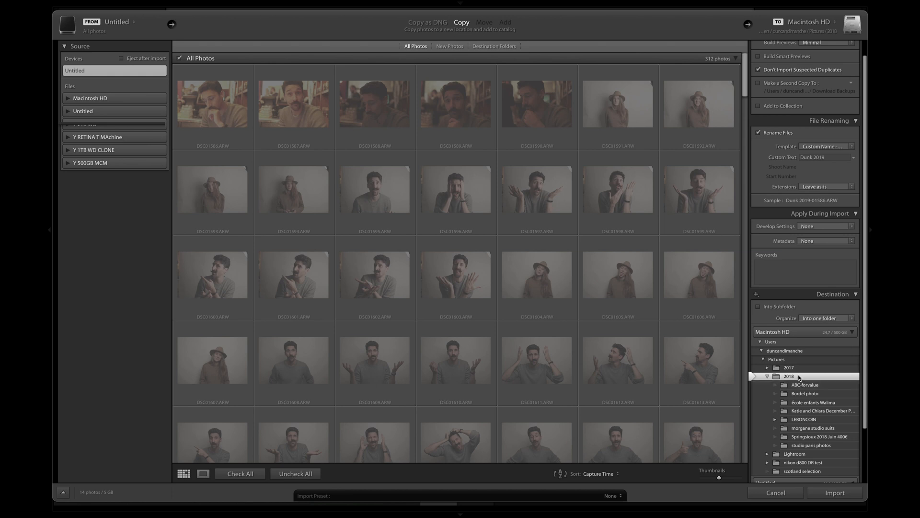
right_click(800, 378)
left_click(818, 368)
left_click(310, 266)
type("2019")
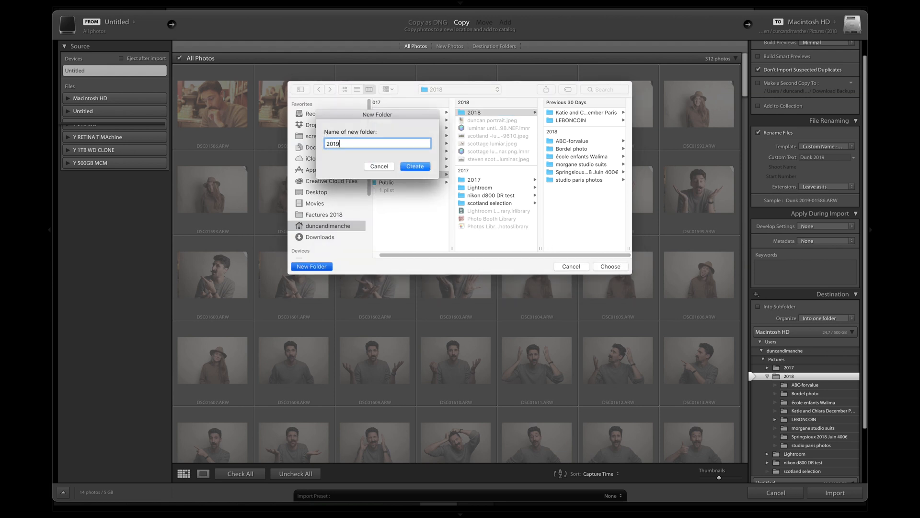
left_click(409, 169)
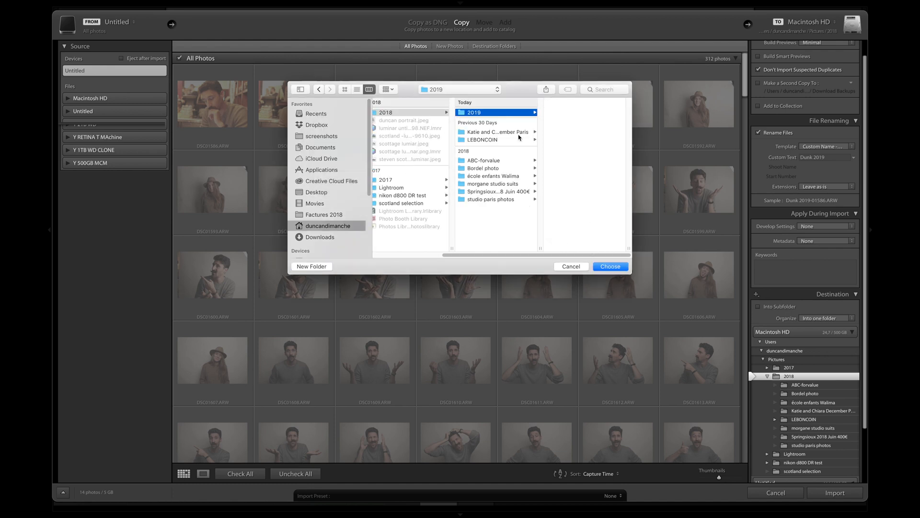
left_click(610, 266)
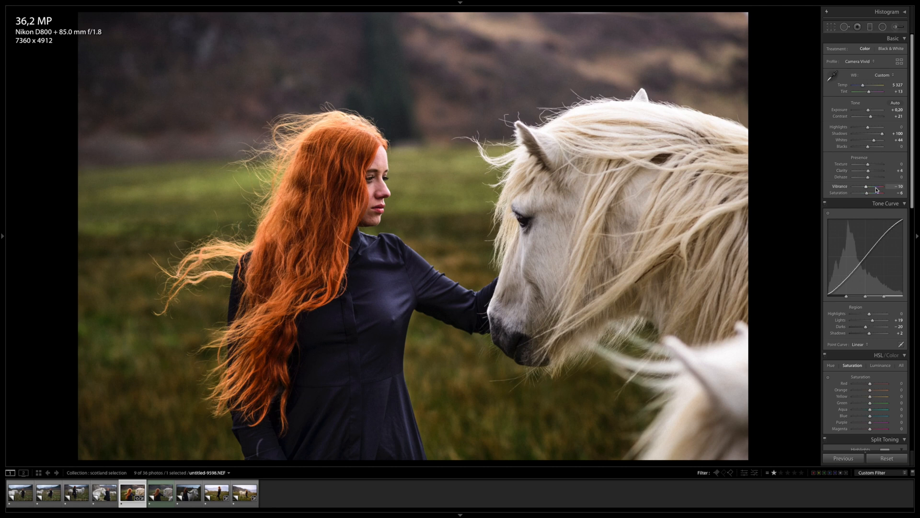
- Review the edited close-up's develop adjustments and compare it with the unedited photos in the filmstrip
scroll(875, 183, "down", 15)
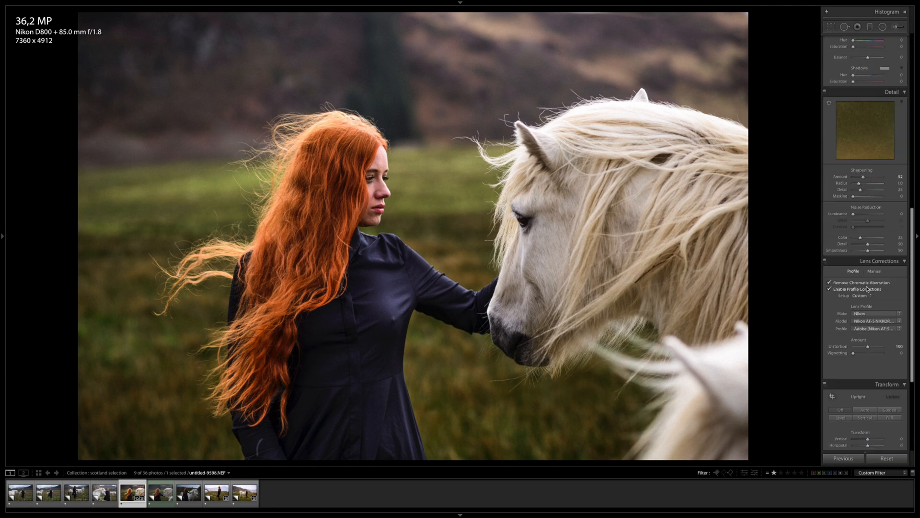
scroll(870, 286, "up", 3)
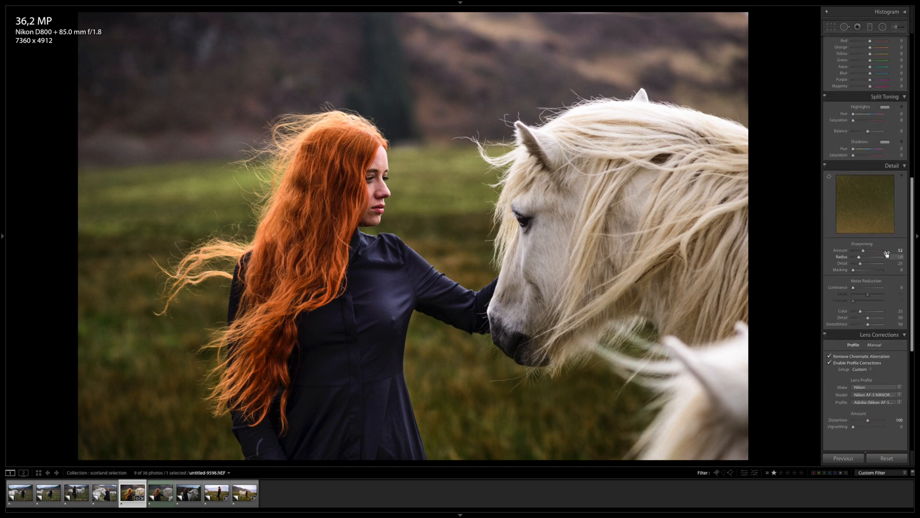
scroll(892, 254, "up", 6)
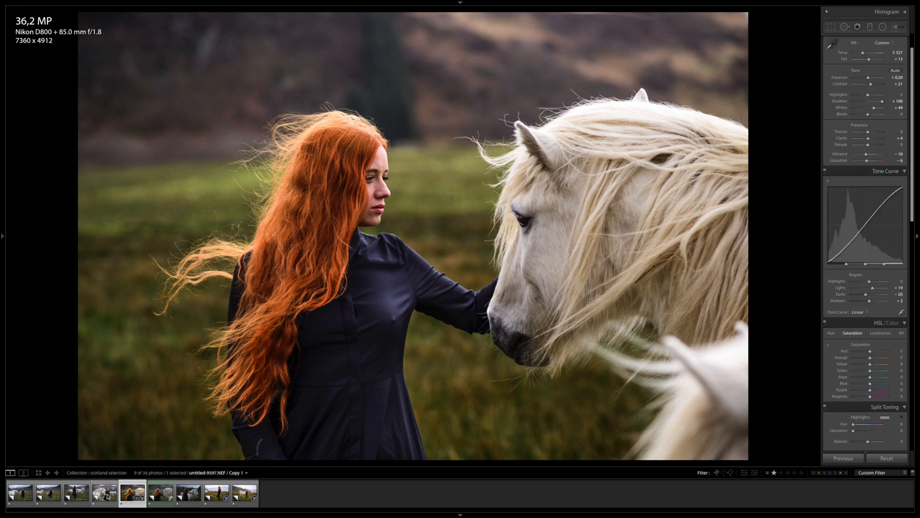
left_click(74, 493)
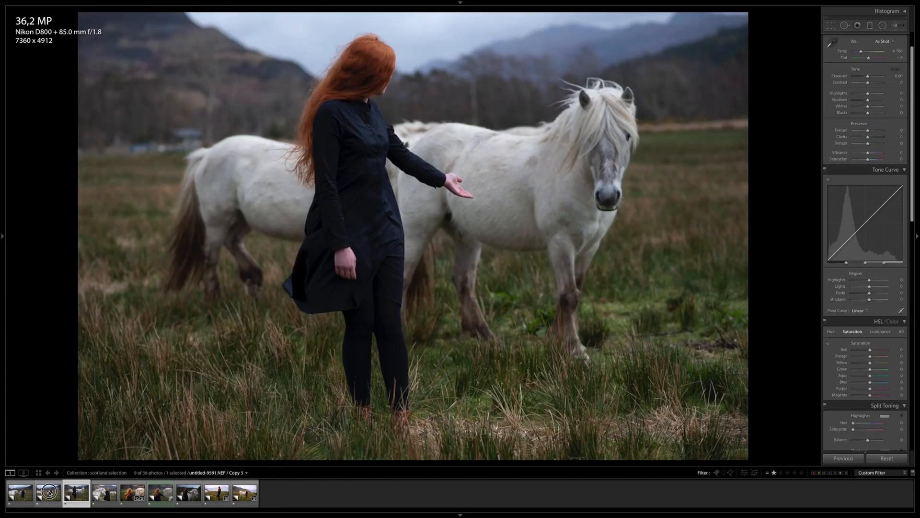
left_click(47, 494)
left_click(20, 493)
left_click(187, 494)
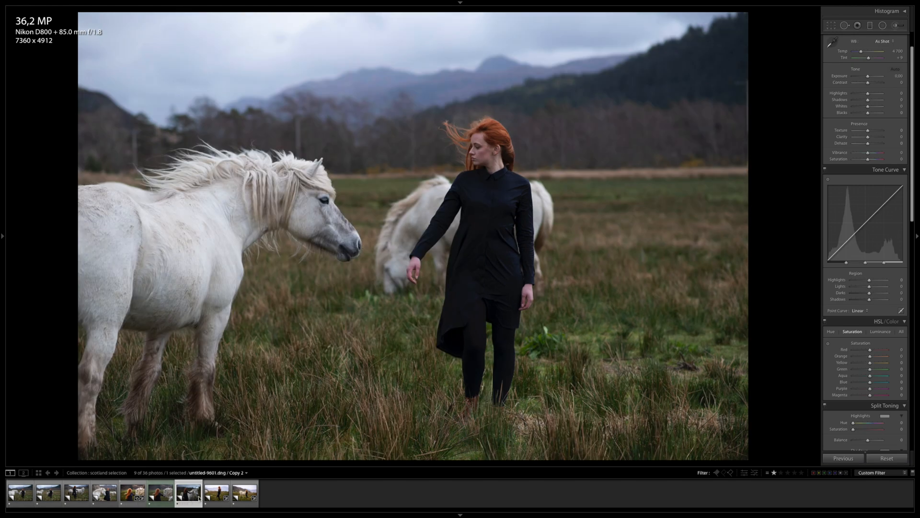
left_click(236, 494)
left_click(131, 493)
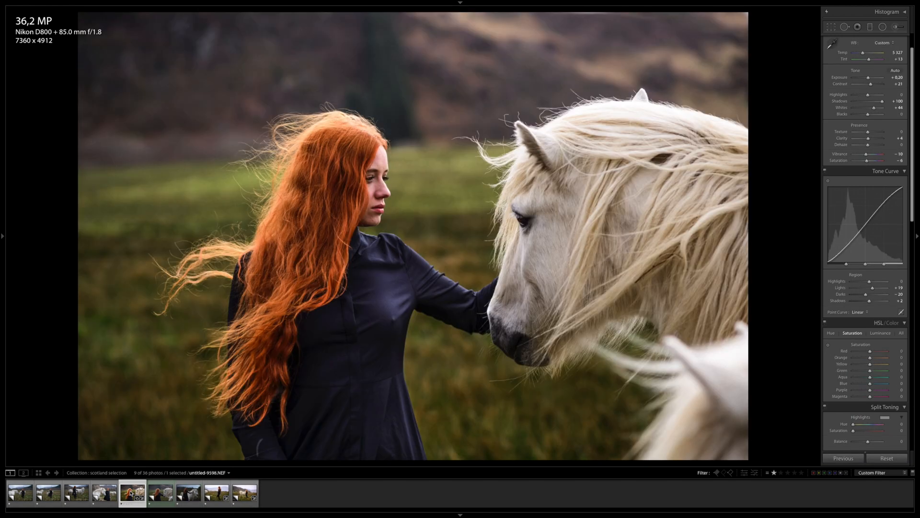
- Copy the edited close-up's develop settings, excluding Local Adjustments and Crop
right_click(132, 493)
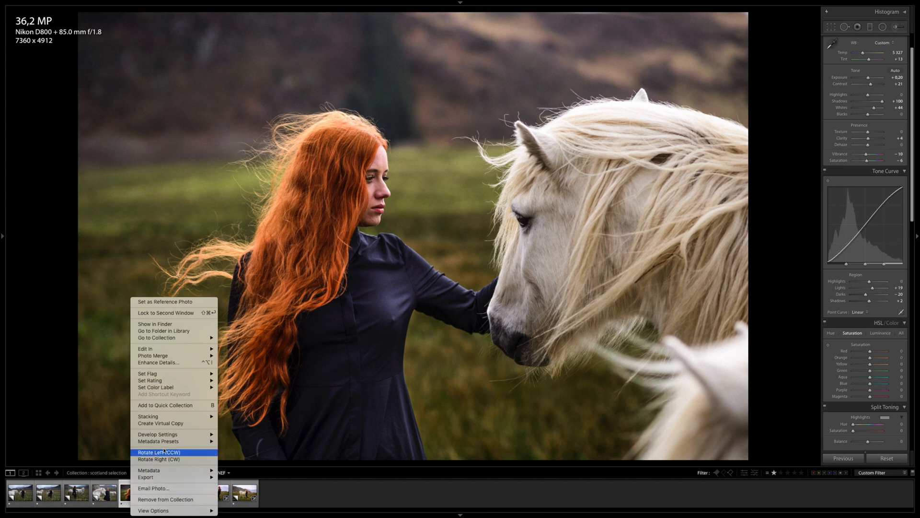
mouse_move(172, 445)
mouse_move(197, 435)
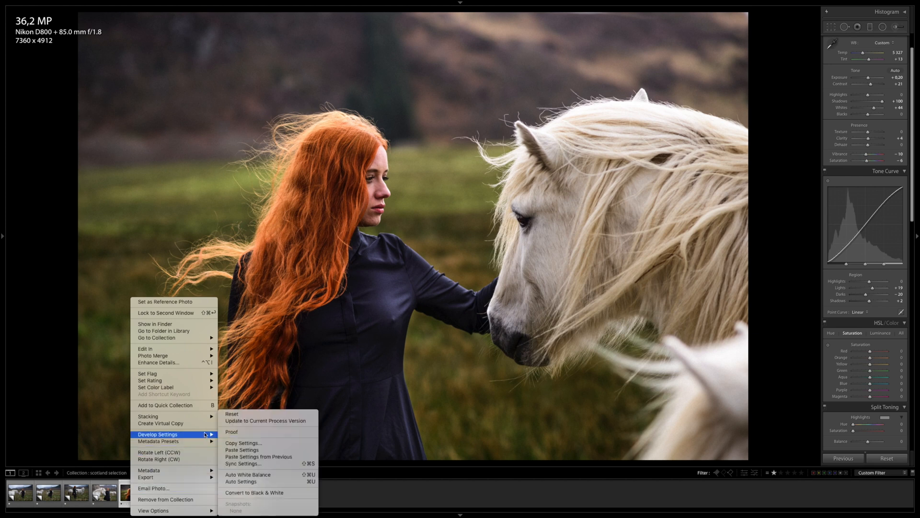
left_click(241, 444)
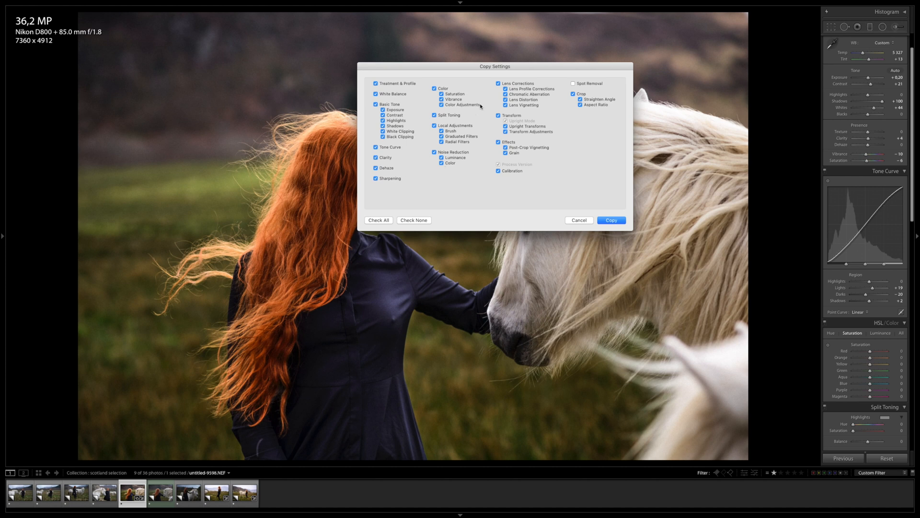
left_click(434, 126)
left_click(573, 94)
left_click(610, 221)
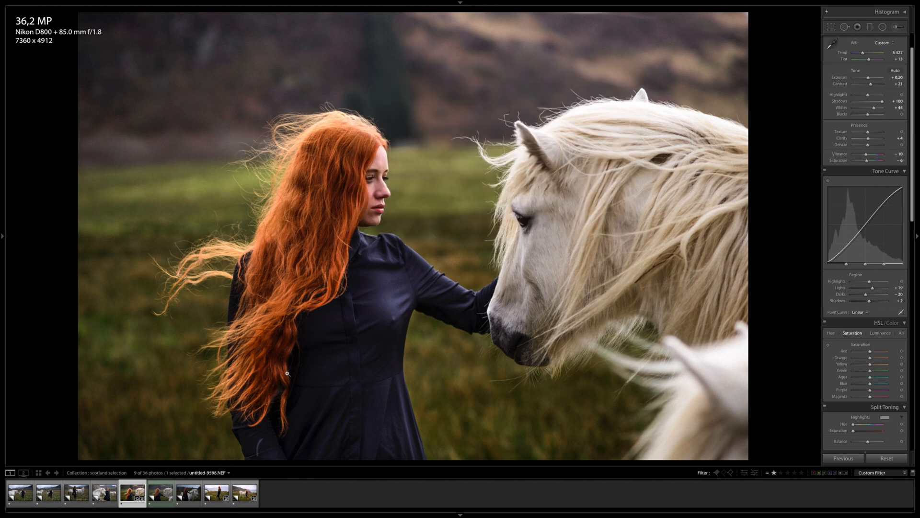
- Paste the copied develop settings onto the unedited version of the close-up, untitled-9598.NEF Copy 4
left_click(161, 494)
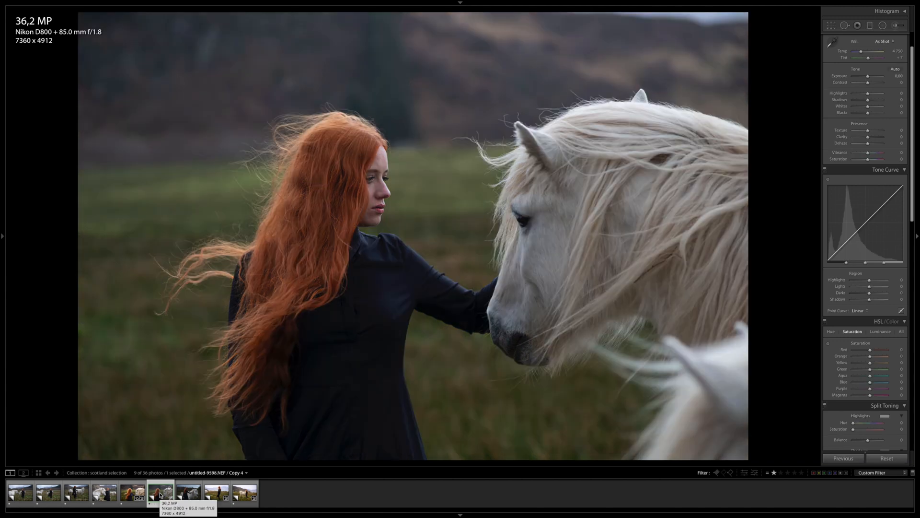
key("ctrl+shift+v")
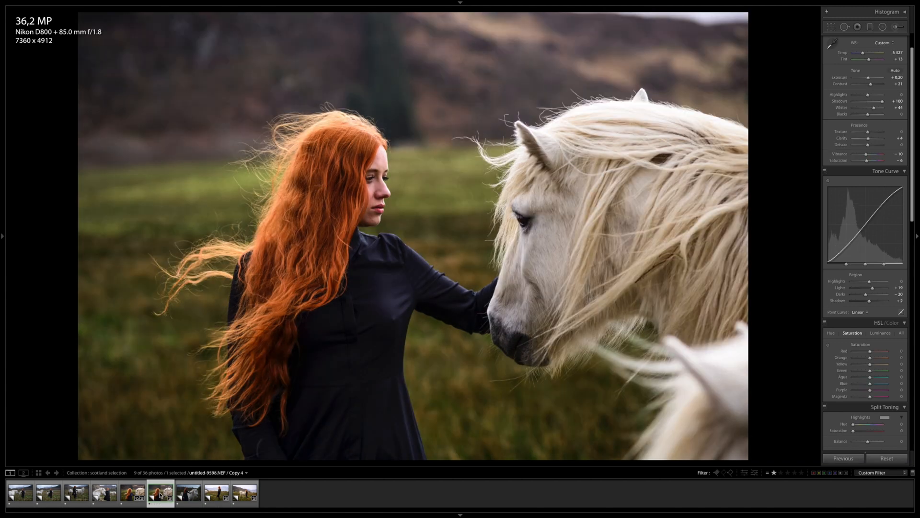
- Paste the copied develop settings onto untitled-9597.NEF Copy 1, set its Exposure to -0.05, and switch the photo info overlay
left_click(105, 496)
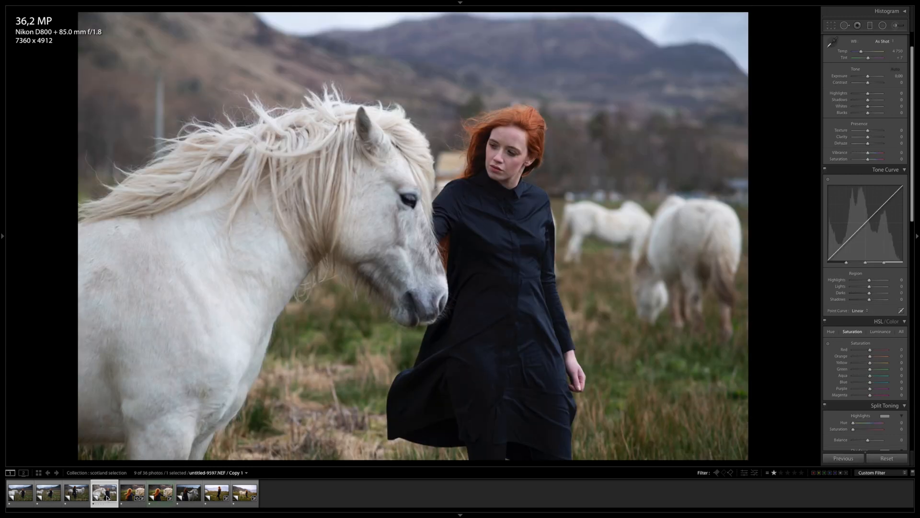
key("ctrl+shift+v")
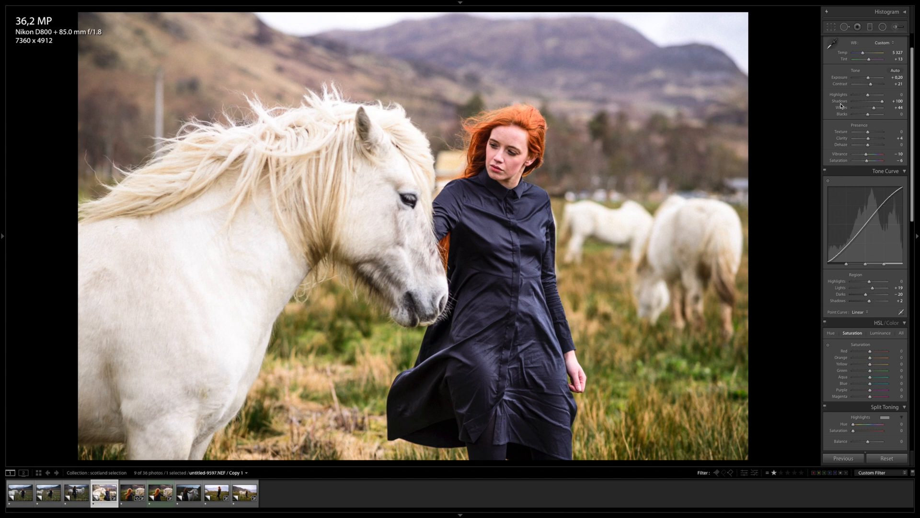
left_click_drag(870, 78, 870, 78)
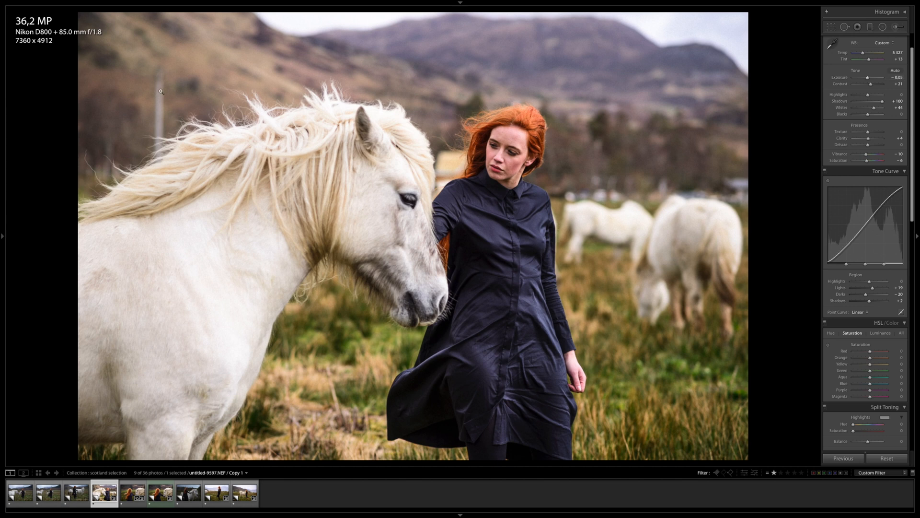
key("i")
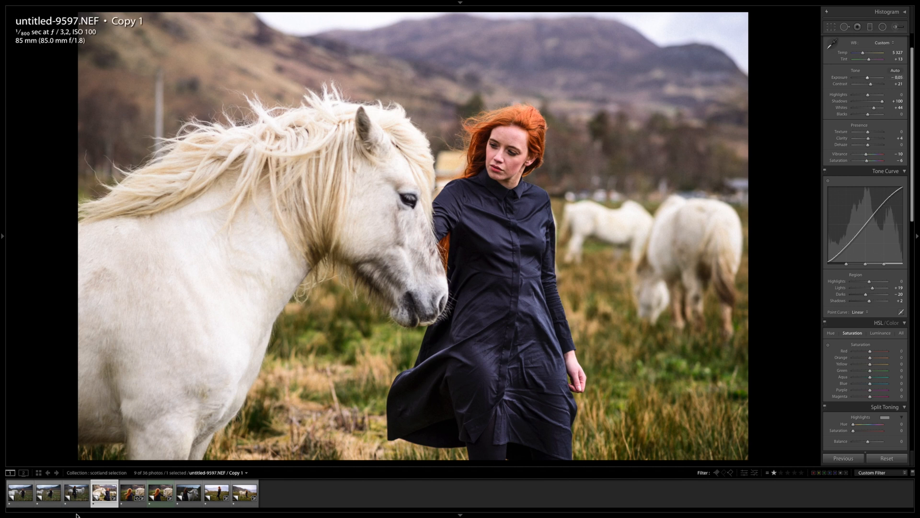
- Paste the copied develop settings onto every filmstrip photo except the two versions of the close-up
left_click(80, 496)
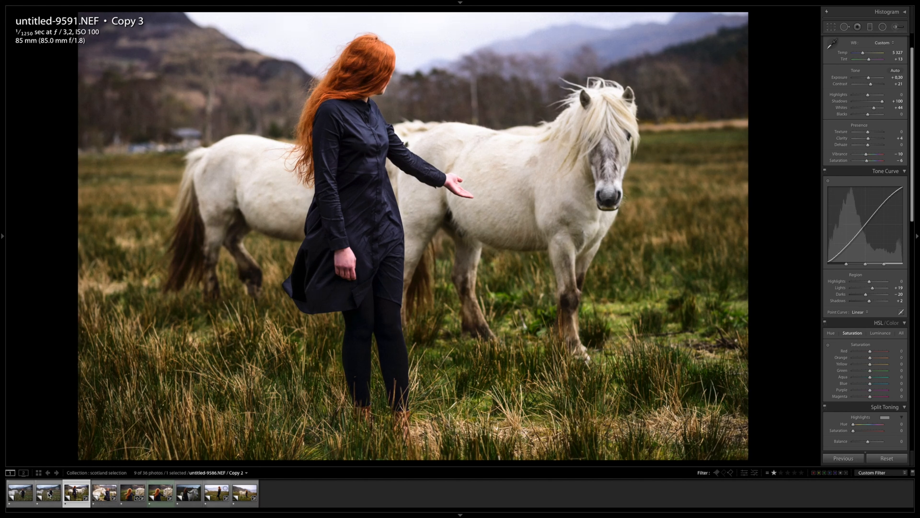
key("ctrl+a")
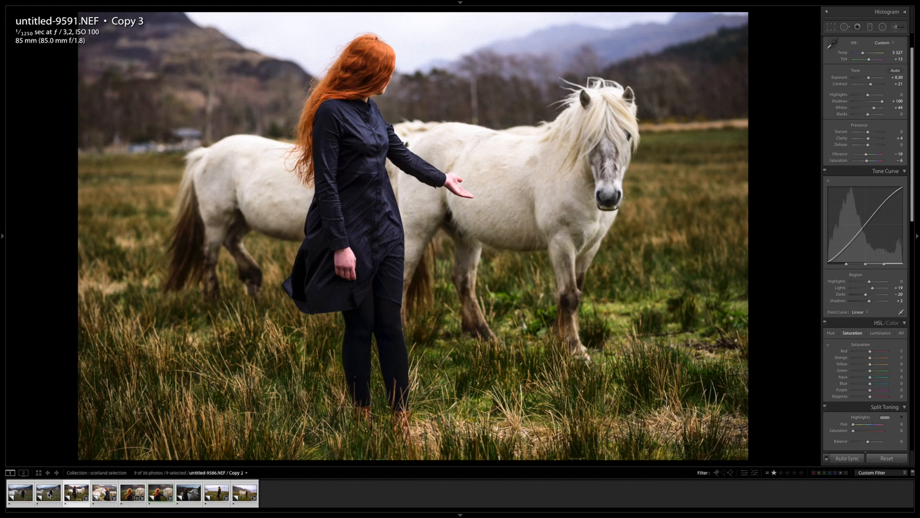
left_click(127, 494, "ctrl")
left_click(150, 497, "ctrl")
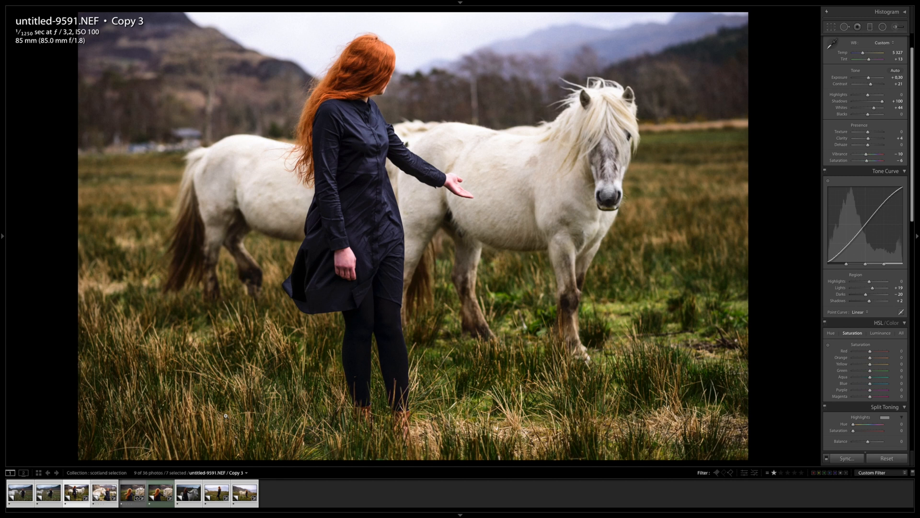
right_click(108, 493)
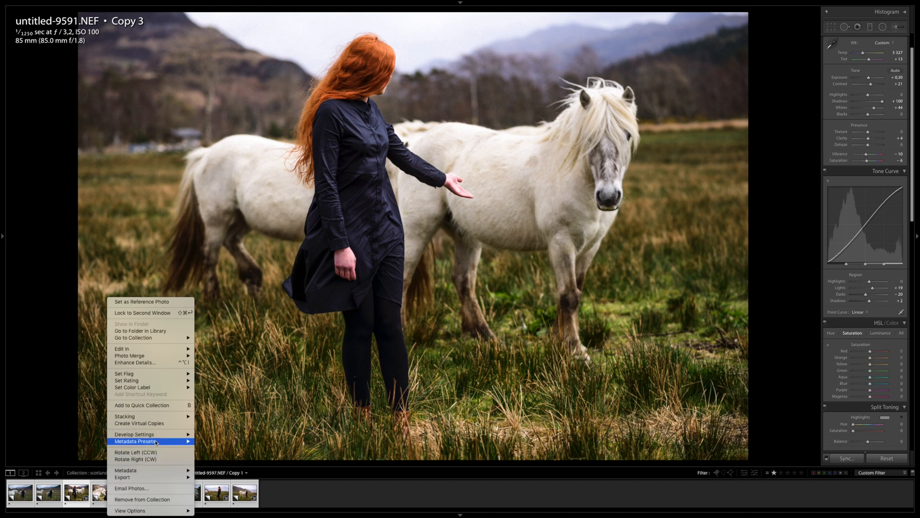
mouse_move(163, 438)
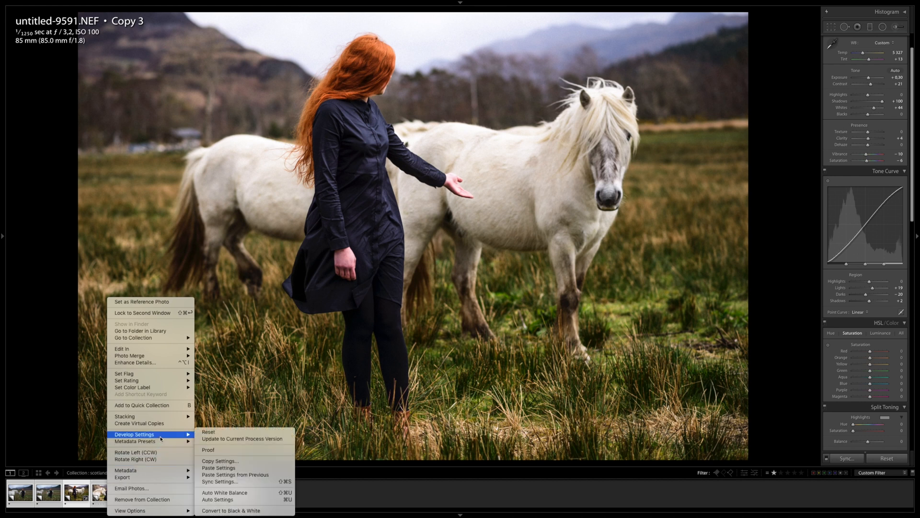
left_click(224, 468)
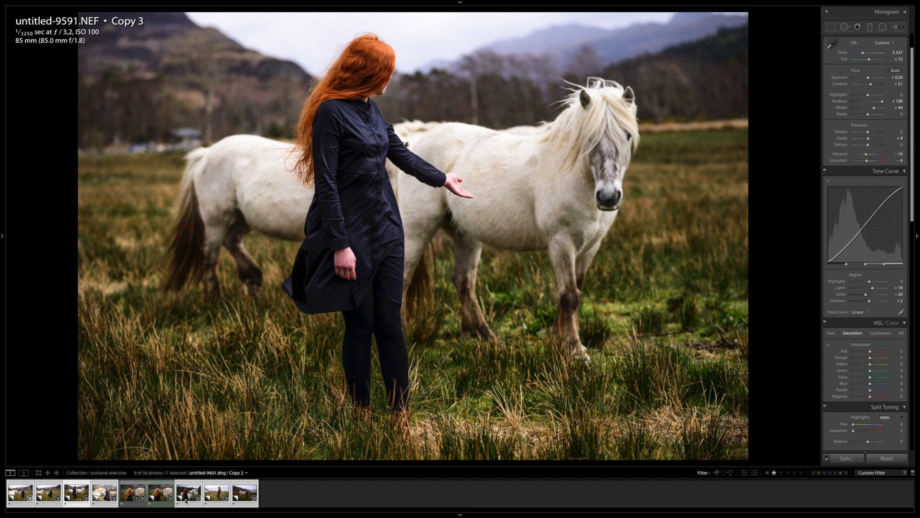
- Check the pasted look on untitled-9584, untitled-9586, untitled-9591 and untitled-9601 for photos needing individual correction
left_click(30, 496)
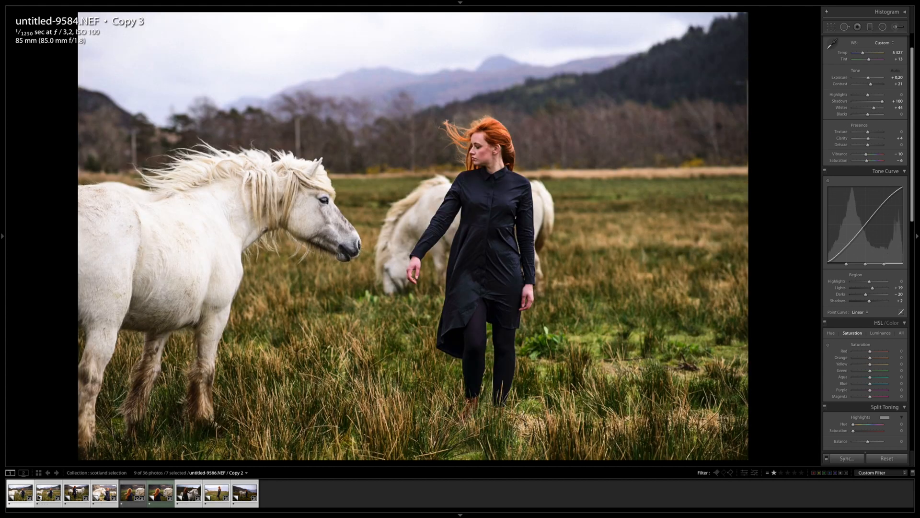
left_click(52, 493)
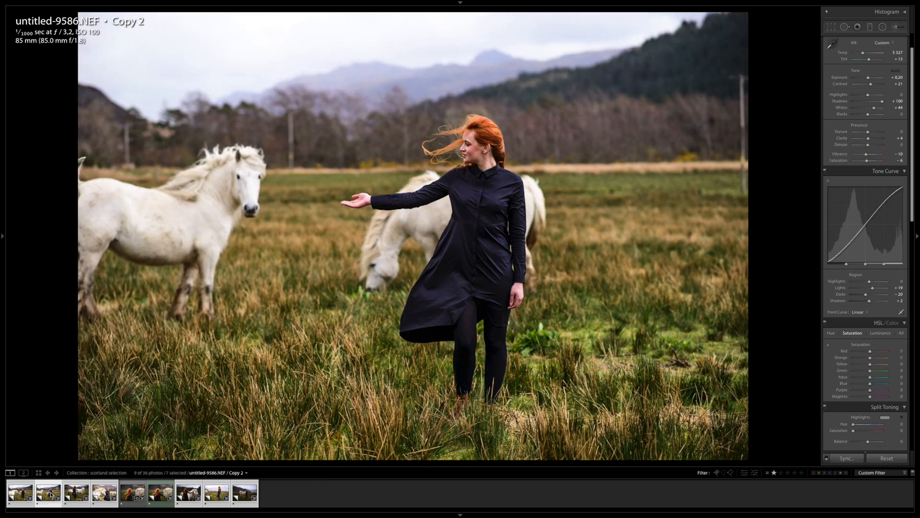
left_click(75, 496)
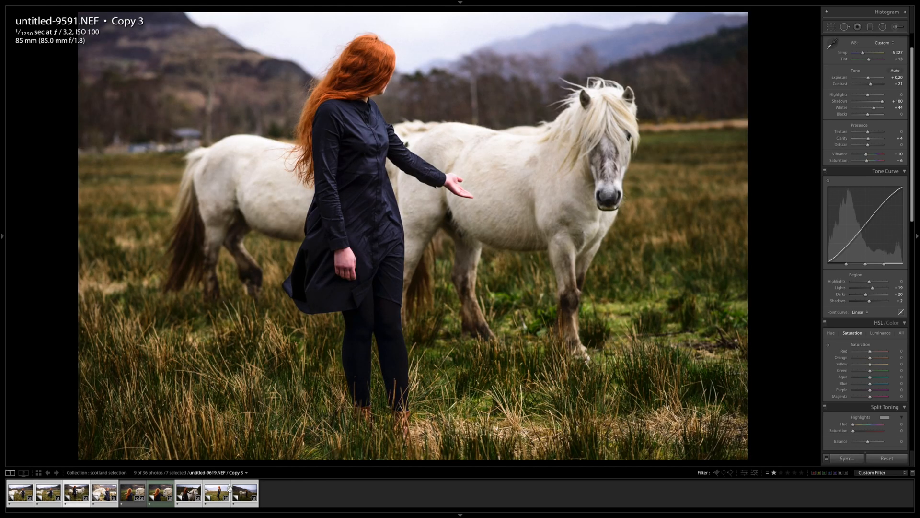
left_click(194, 495)
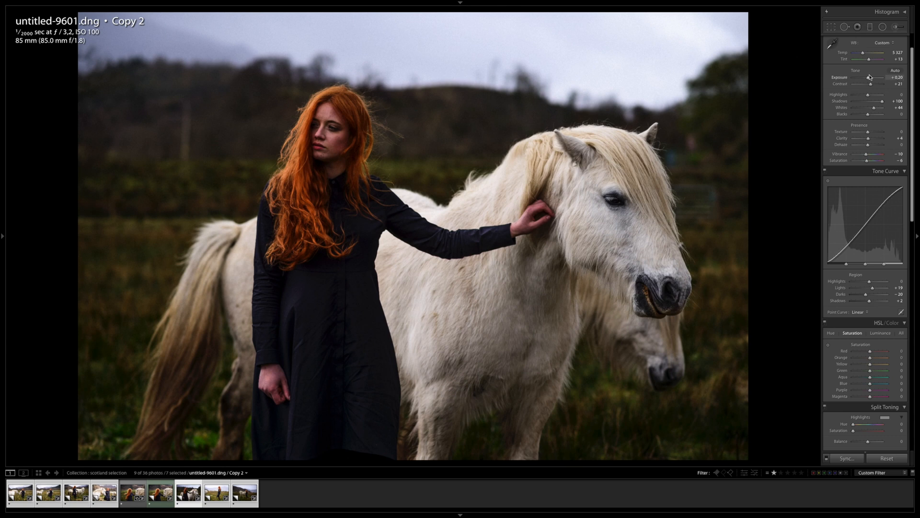
- Fine-tune the Exposure of untitled-9601.dng Copy 2 and untitled-9619.NEF Copy 3 individually
left_click_drag(868, 77, 872, 79)
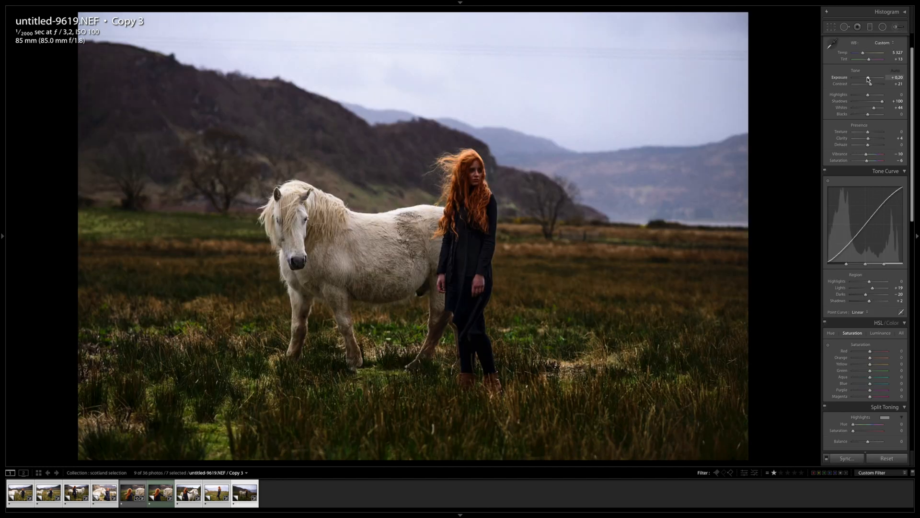
left_click(870, 78)
left_click_drag(870, 78, 871, 79)
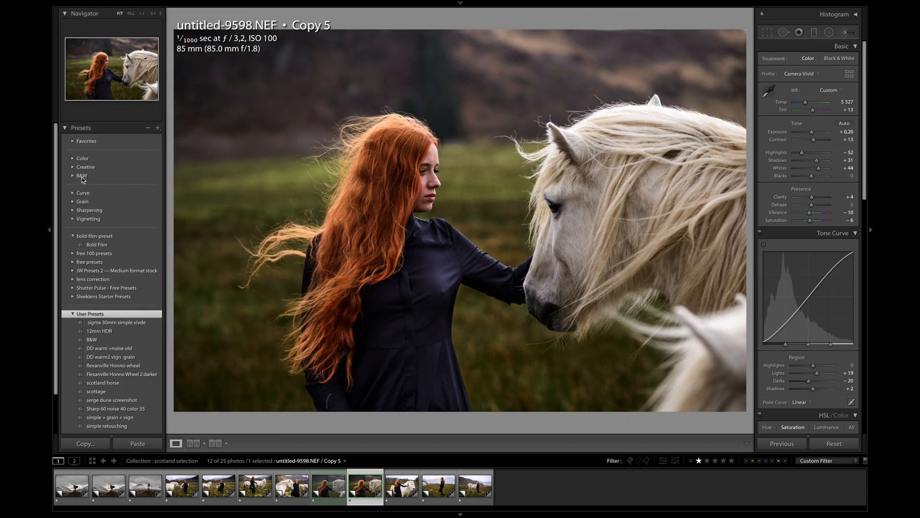
- Start a new develop preset from untitled-9598.NEF Copy 5 and exclude all Lens Corrections from it
left_click(158, 128)
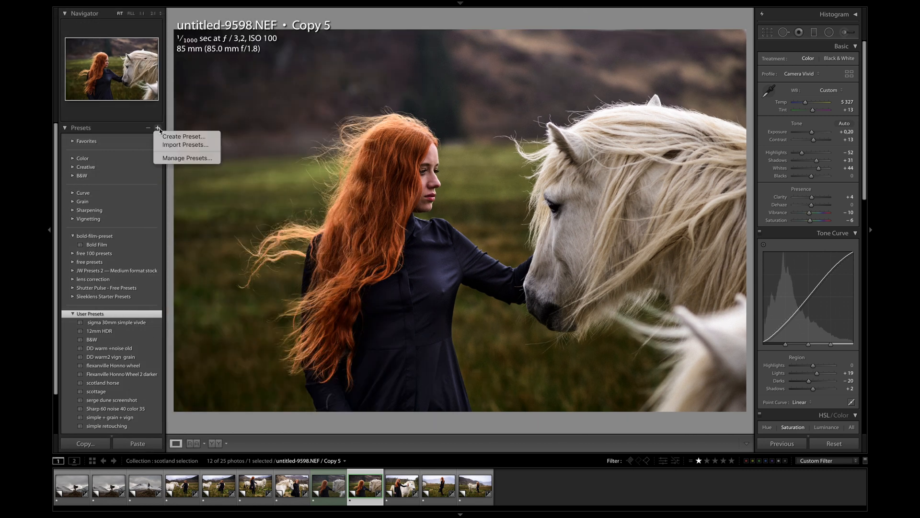
left_click(195, 142)
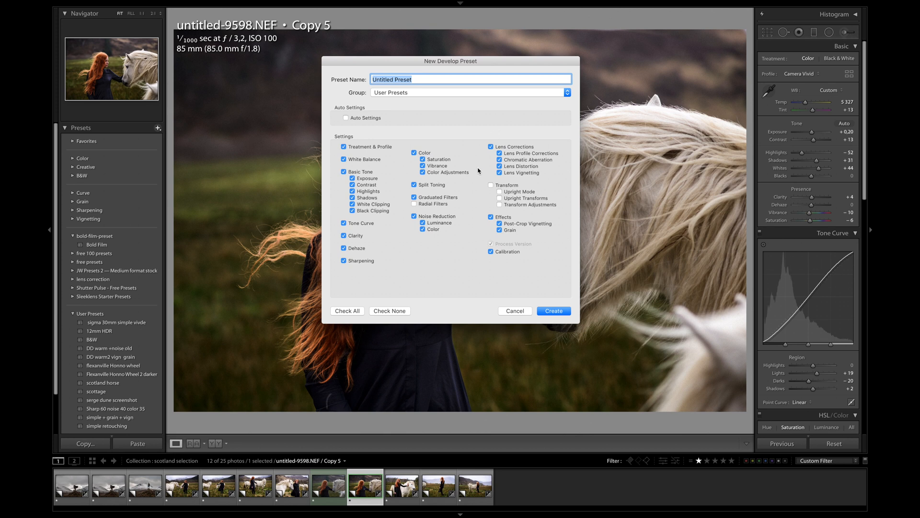
left_click(490, 145)
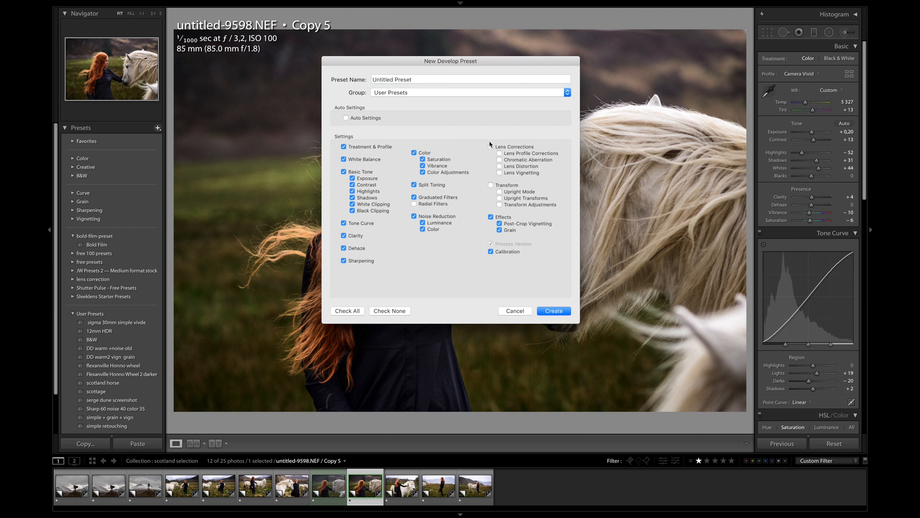
- Name the preset "Scotland horse 2", keep it in the User Presets group, and create it
triple_click(422, 80)
key("BackSpace")
type("Sco")
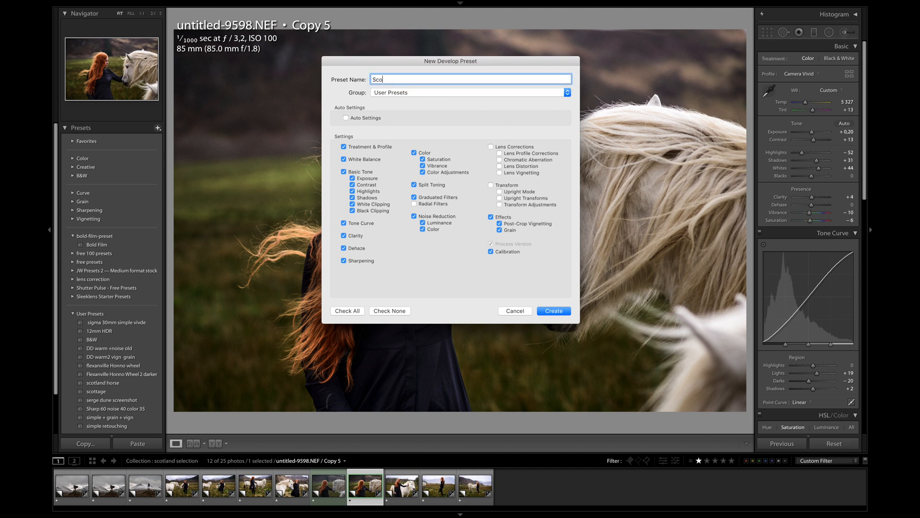
type("tland horse 2")
left_click(408, 92)
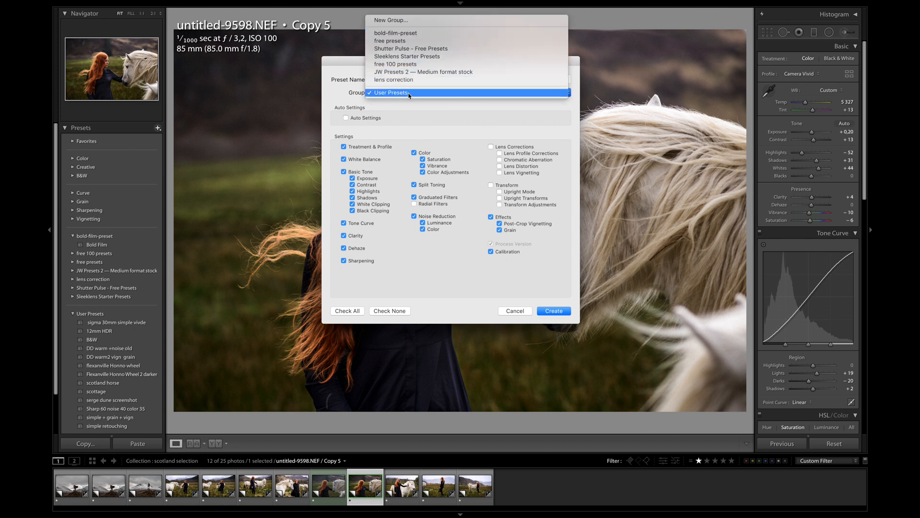
left_click(410, 94)
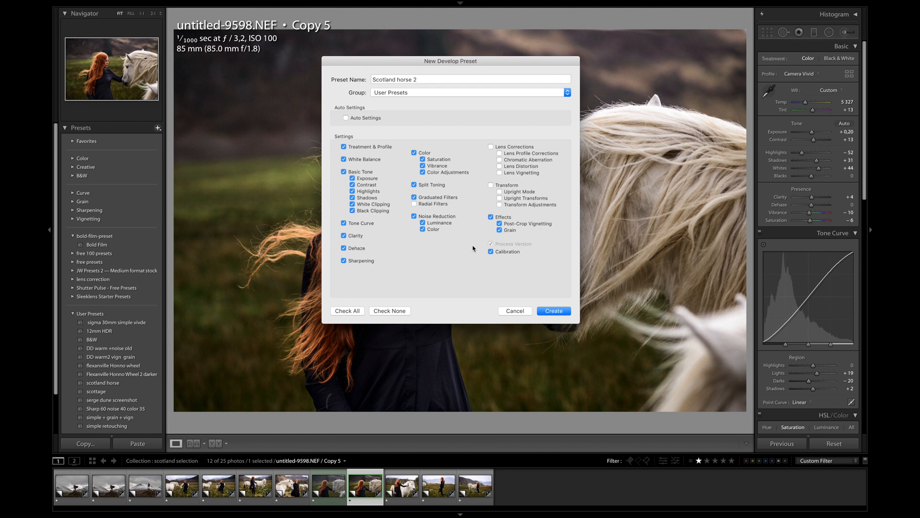
left_click(556, 312)
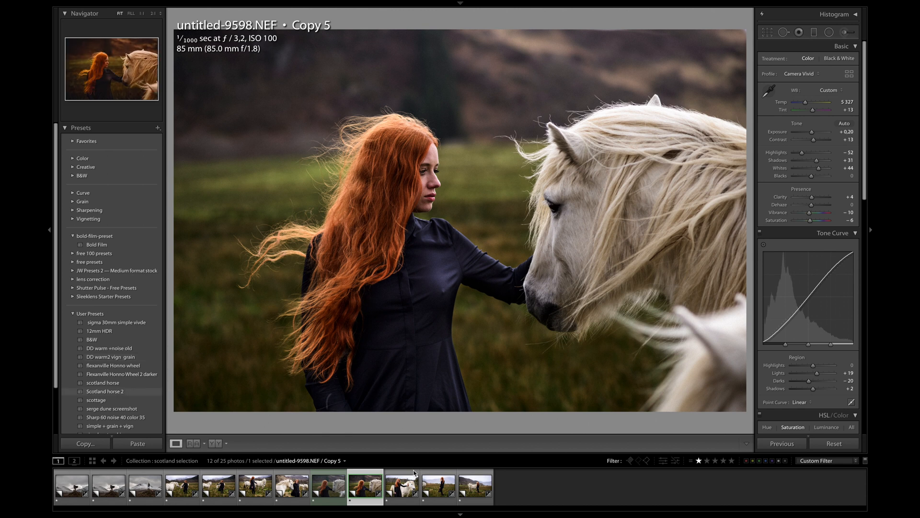
- Apply the Scotland horse 2 preset to the unedited untitled-9611.dng Copy 2
left_click(437, 490)
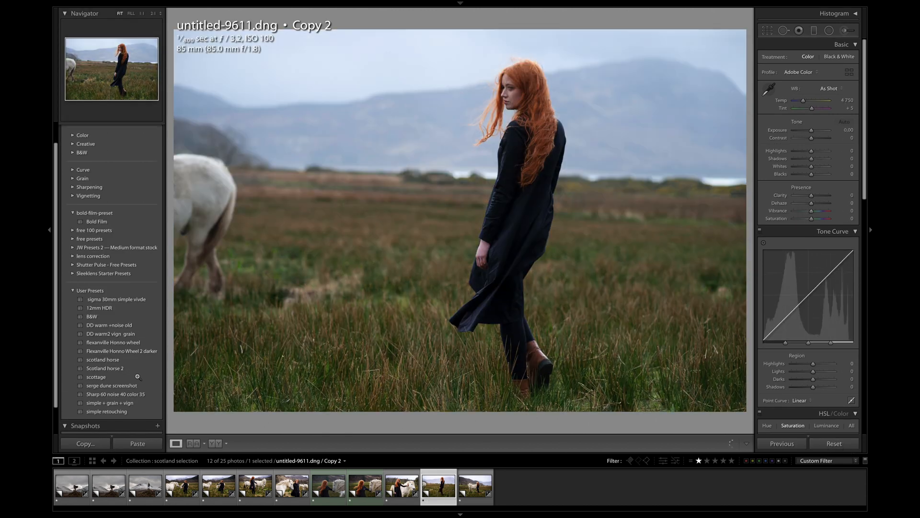
left_click(114, 369)
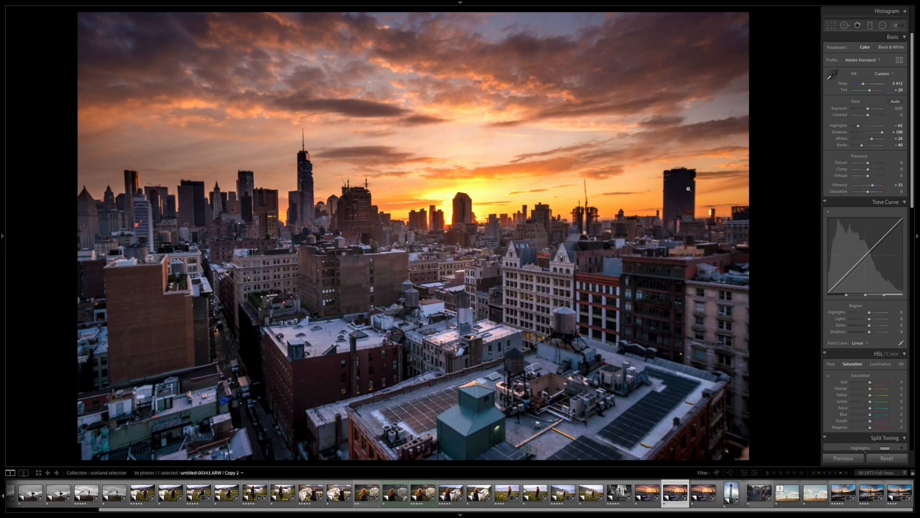
- On untitled-00343.ARW Copy 2, give the sky's graduated filter a Luminance range mask and show the luminance mask
left_click(647, 499)
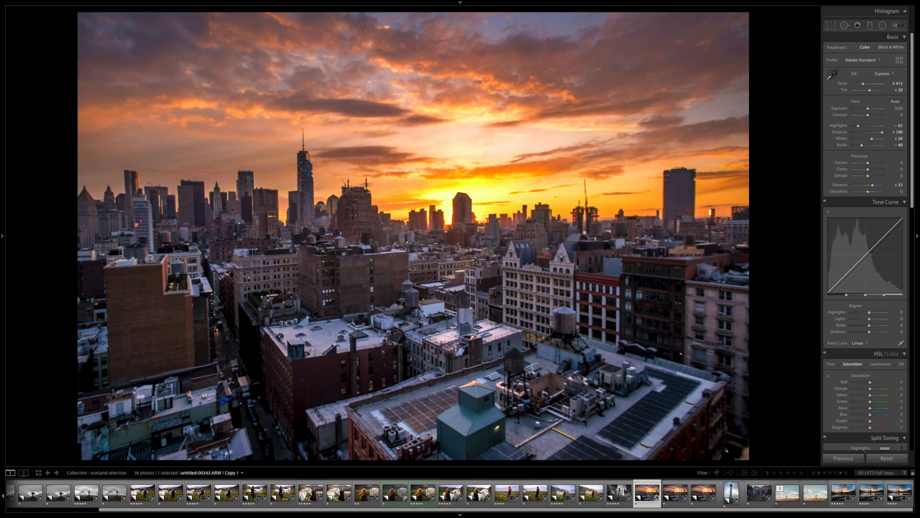
left_click(673, 494)
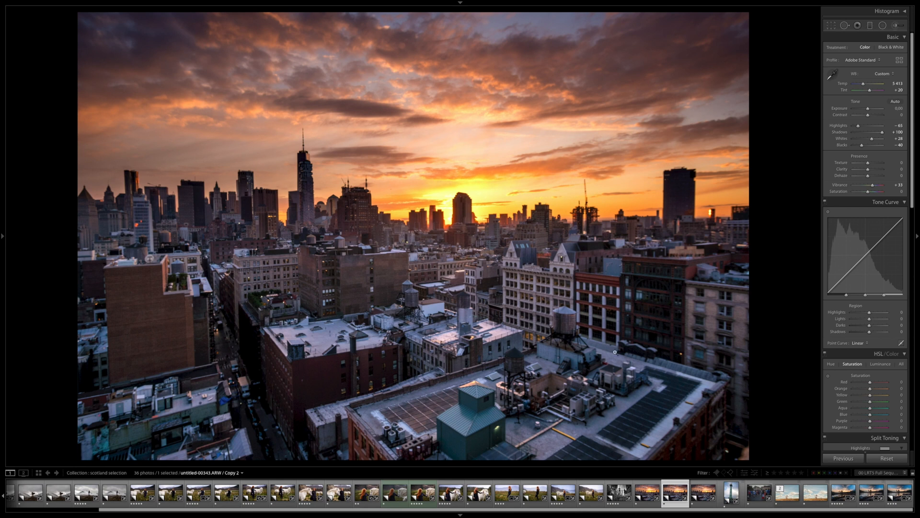
left_click(871, 25)
left_click(424, 213)
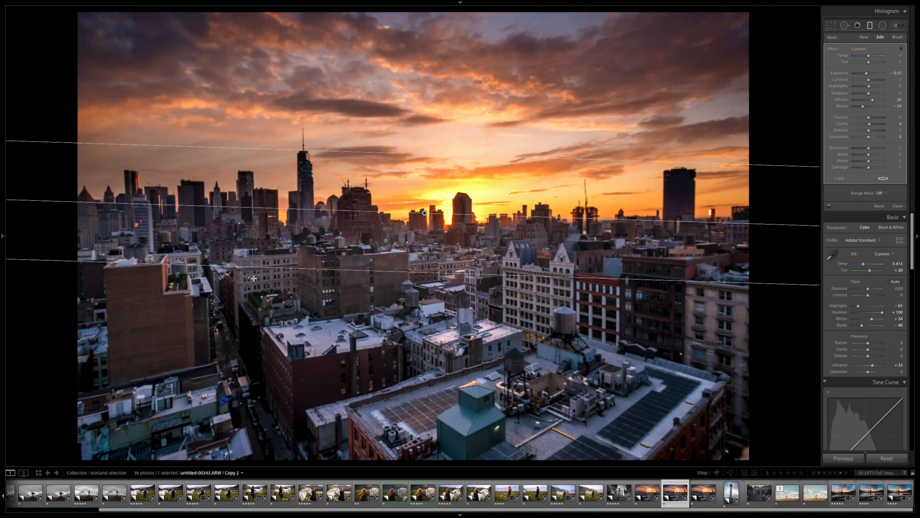
left_click(886, 193)
left_click(891, 202)
left_click(847, 205)
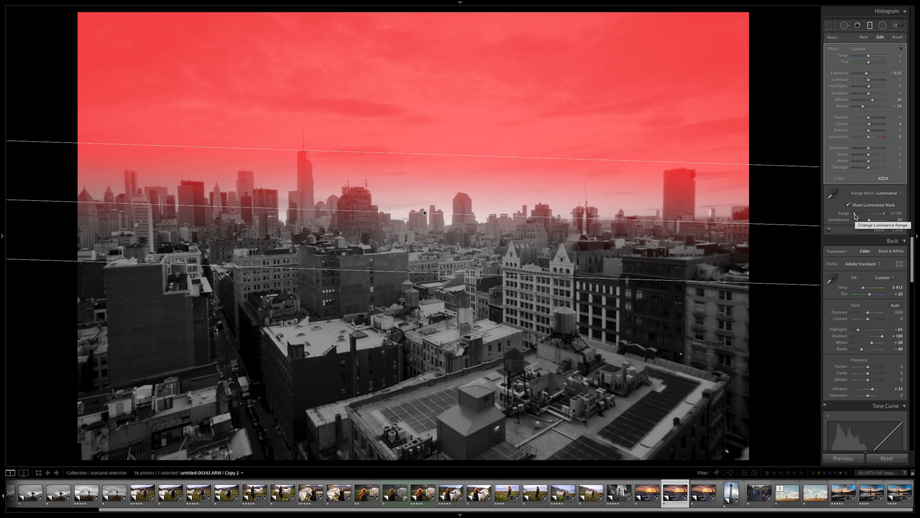
- Set the luminance Range to 42/100 and Smoothness to 52, shift the graduated filter slightly lower, and hide the mask overlay
left_click_drag(855, 216, 867, 213)
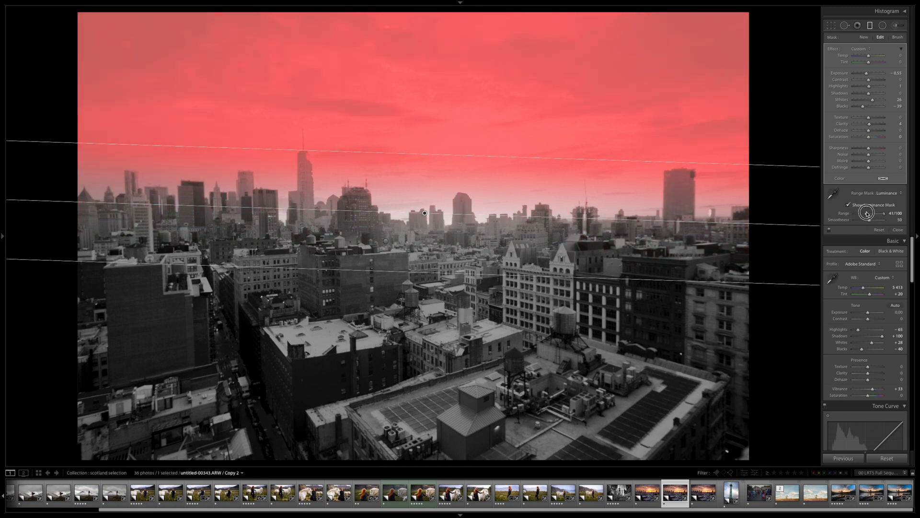
left_click_drag(868, 214, 867, 214)
left_click_drag(424, 212, 425, 221)
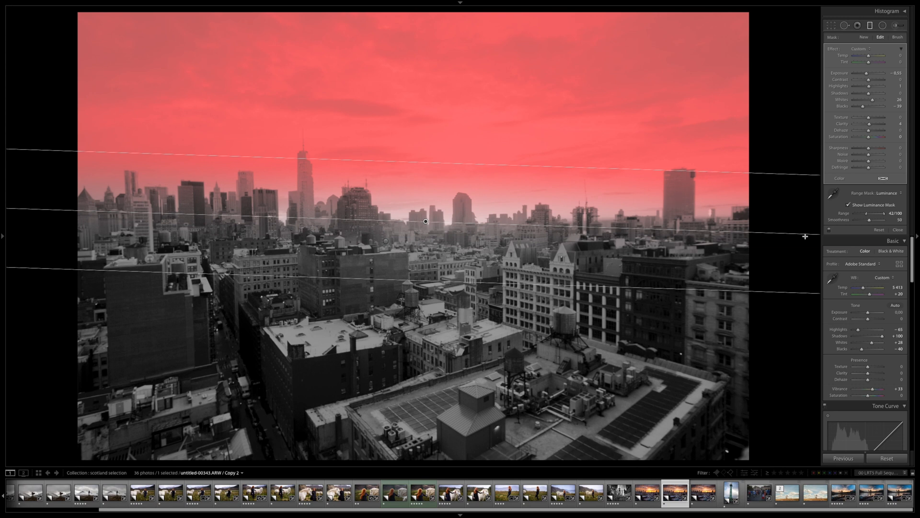
mouse_move(866, 213)
left_mouse_down()
mouse_move(851, 215)
mouse_move(868, 216)
left_mouse_up()
left_click_drag(869, 215, 868, 216)
mouse_move(869, 221)
left_mouse_down()
mouse_move(848, 221)
mouse_move(874, 221)
left_mouse_up()
left_click(848, 206)
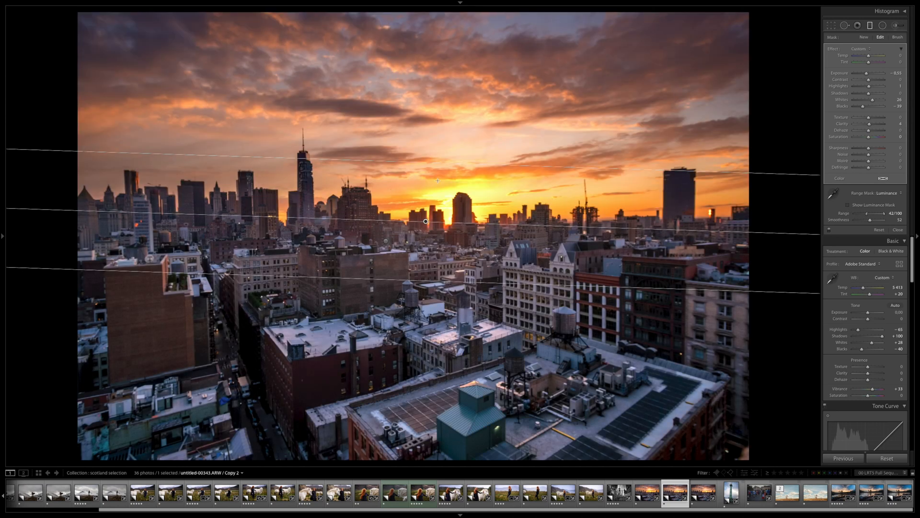
- Narrow the luminance Range to 58/100, check the skyline up close with Smoothness at 0, and set Smoothness to 31
left_click(868, 214)
left_click_drag(868, 215, 872, 214)
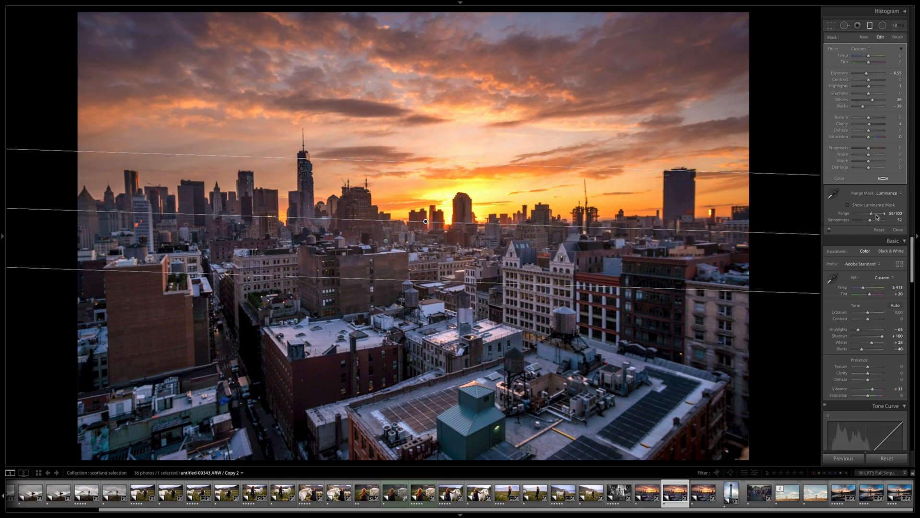
left_click_drag(870, 220, 777, 215)
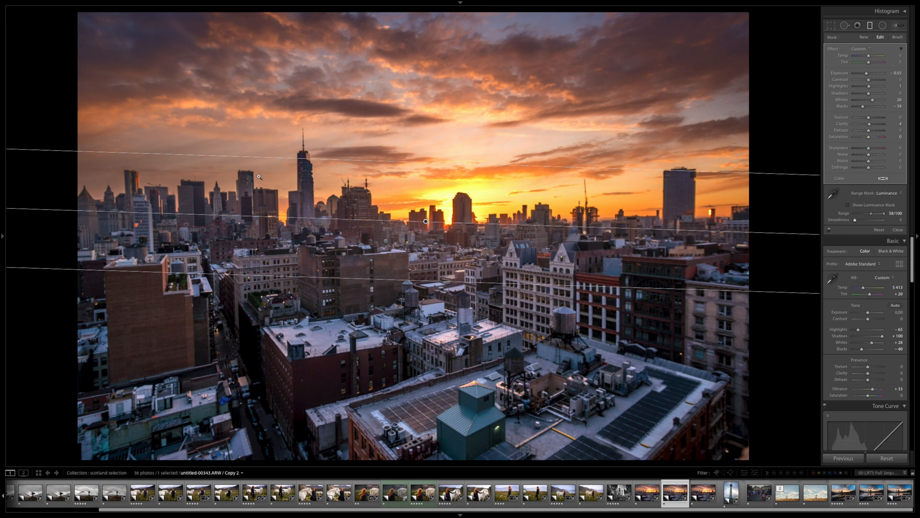
left_click(274, 173)
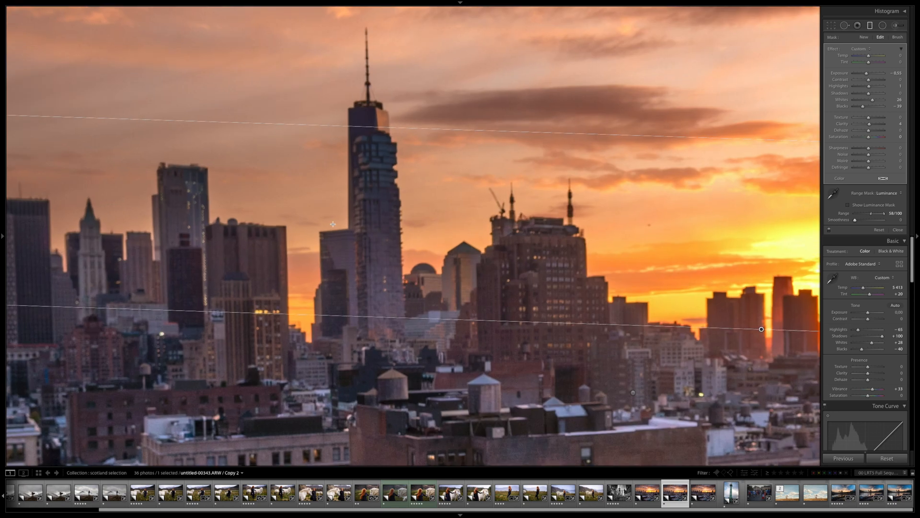
left_click(295, 211)
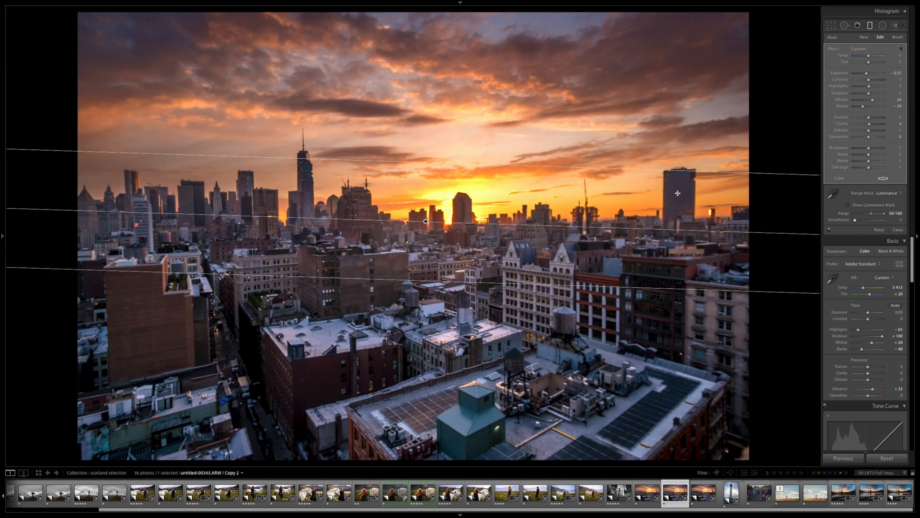
left_click_drag(854, 220, 865, 220)
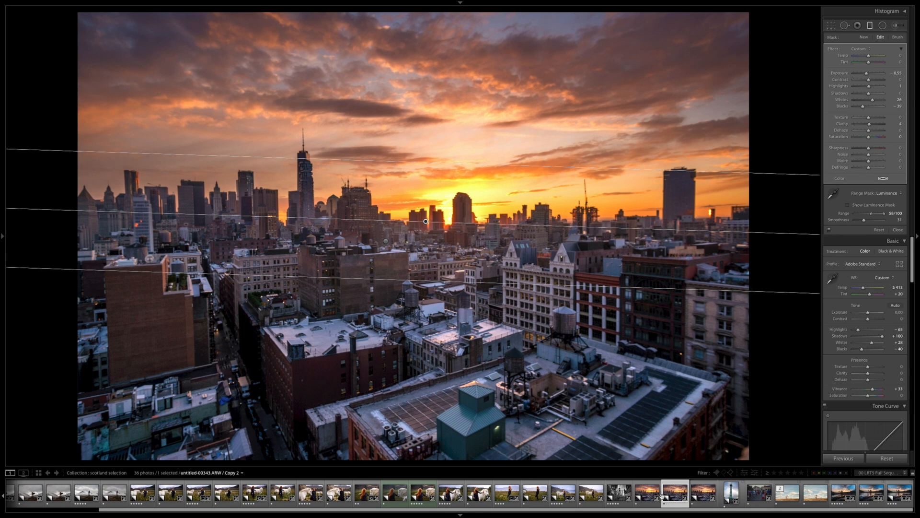
- Compare the buildings in the range-masked untitled-00343.ARW Copy 2 with those in Copy 4
left_click(702, 496)
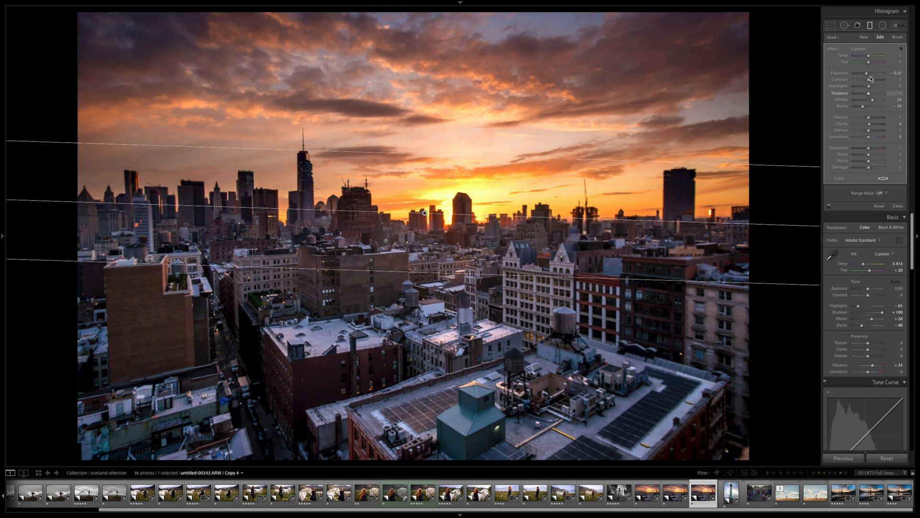
left_click(872, 27)
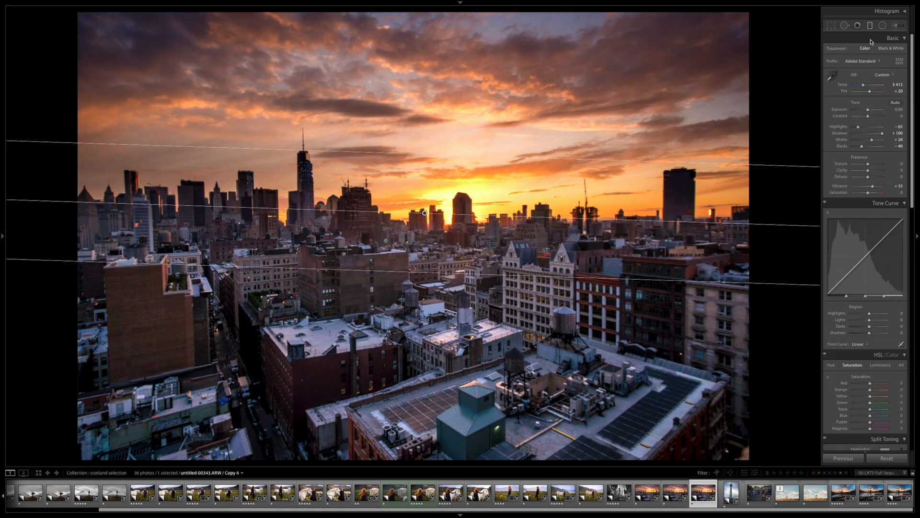
left_click(678, 494)
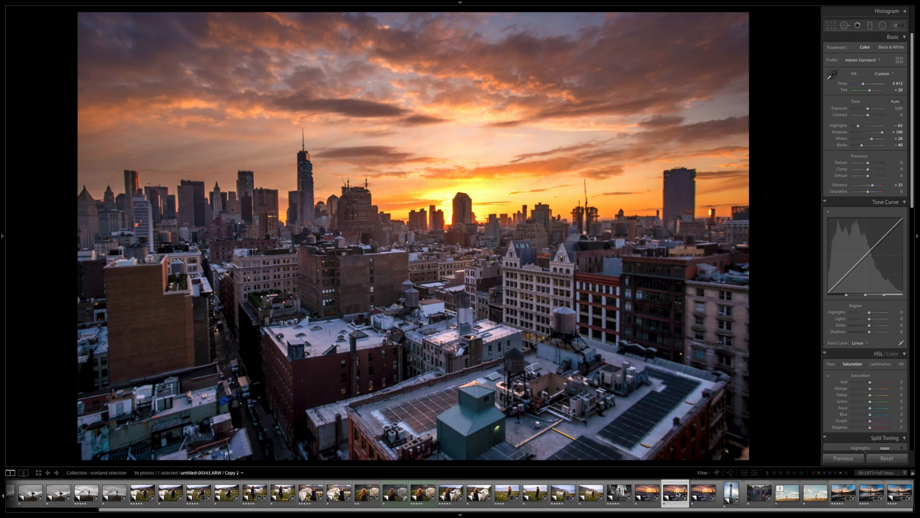
left_click(871, 27)
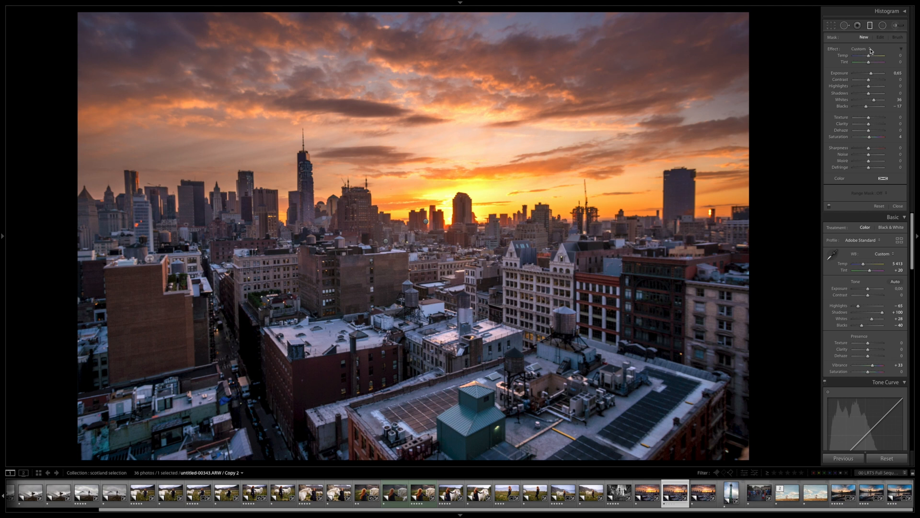
key("Right")
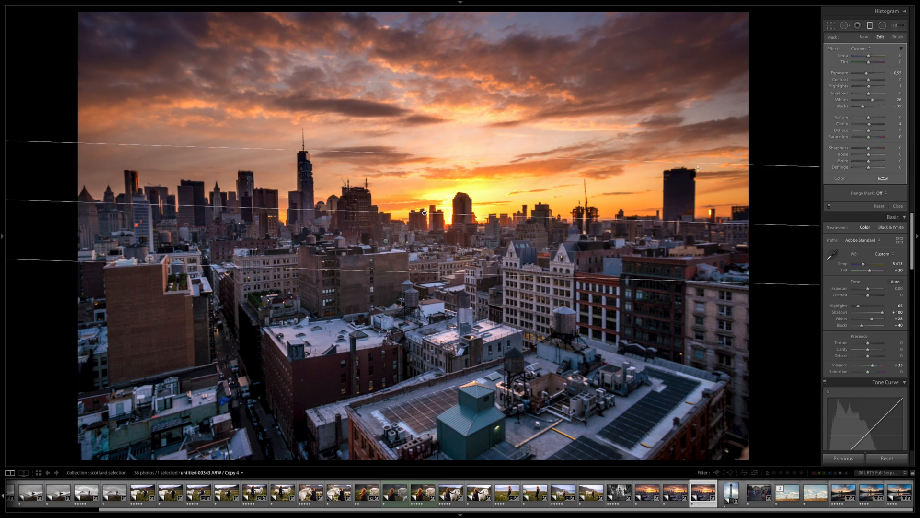
- On Copy 4, erase the graduated filter from the tall tower right of the sun with a size 5, feather 56 eraser brush
left_click(894, 39)
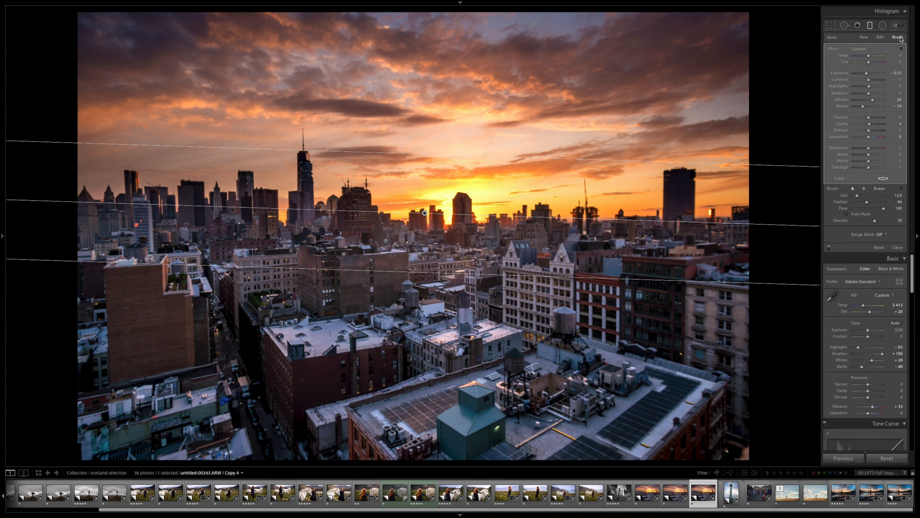
scroll(675, 189, "down", 3)
left_click(881, 190)
mouse_move(676, 214)
left_mouse_down()
mouse_move(682, 178)
mouse_move(683, 226)
mouse_move(672, 180)
mouse_move(674, 221)
mouse_move(672, 177)
mouse_move(688, 175)
mouse_move(688, 229)
mouse_move(671, 181)
mouse_move(673, 228)
mouse_move(677, 194)
left_mouse_up()
key("z")
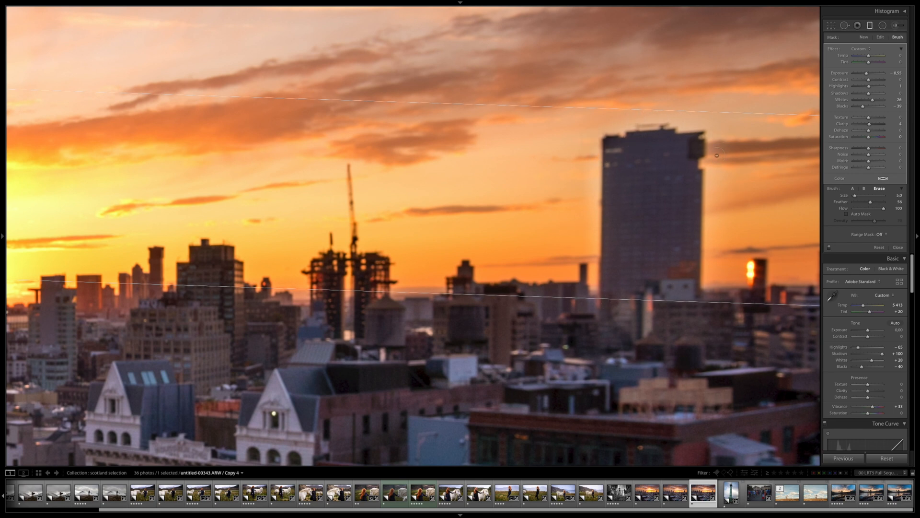
left_click(644, 197)
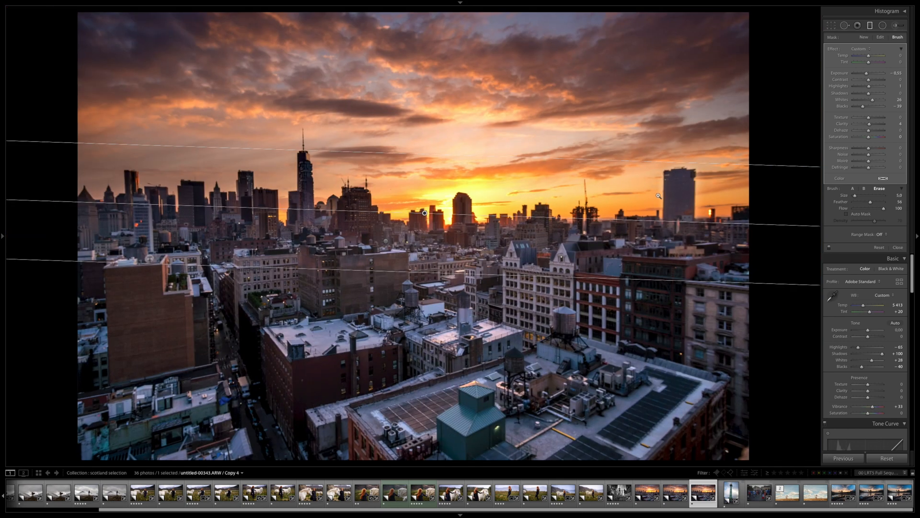
- Refine the graduated filter's mask along the tower's edges up close, alternating between the painting and erasing brushes
left_click(693, 184)
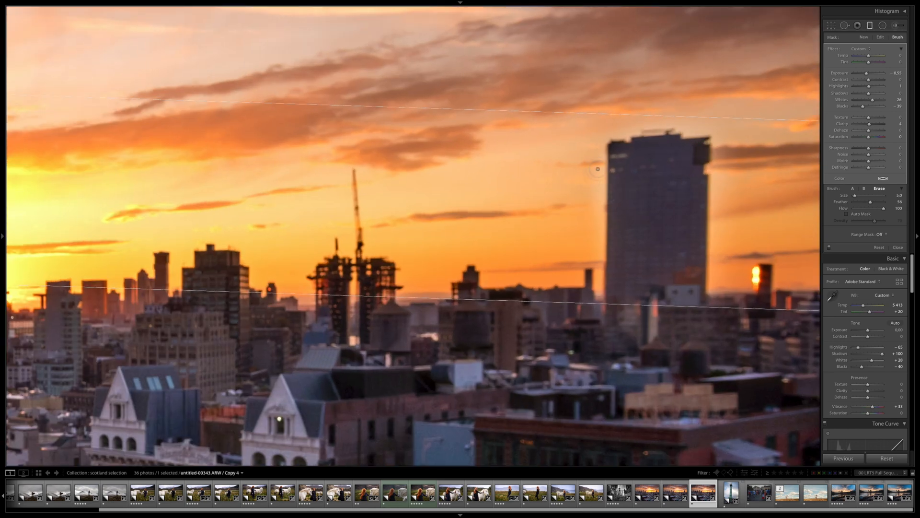
key("alt")
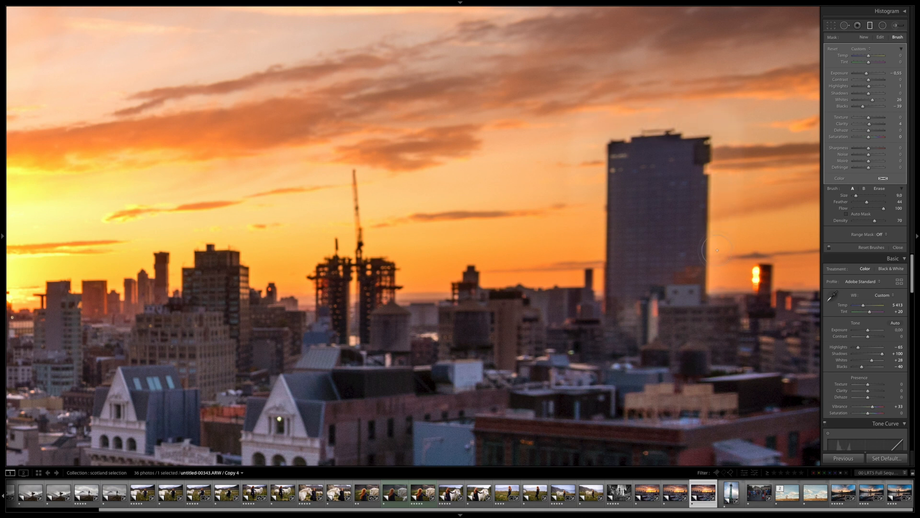
key("alt")
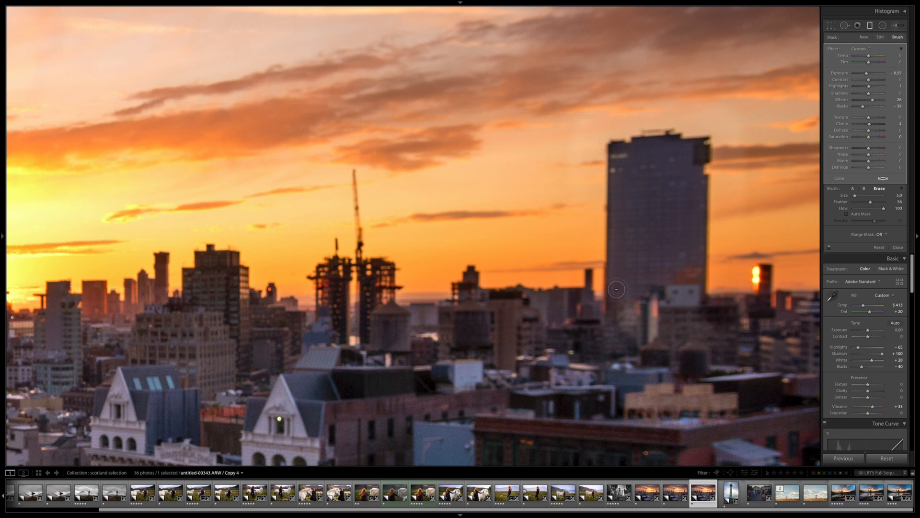
key("z")
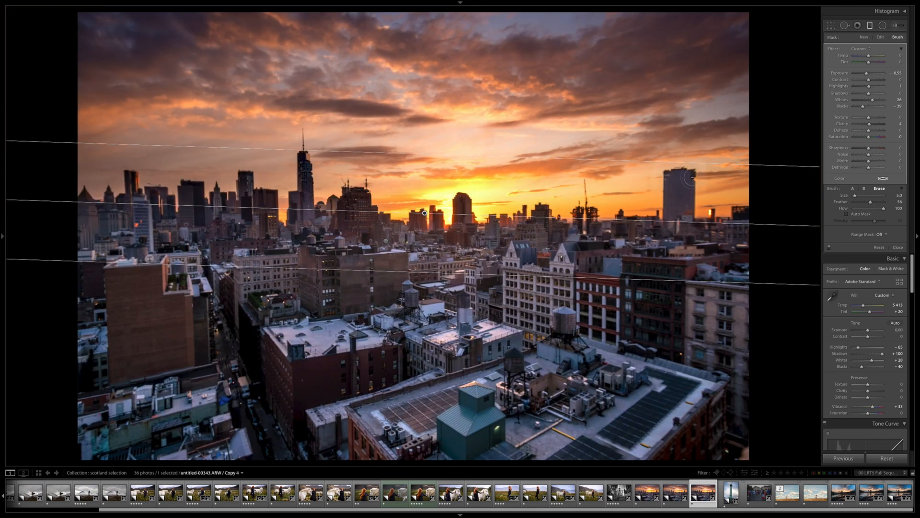
- Erase the graduated filter from the tall spired tower left of the sun, and paint it back over the sky beside the tower
key("z")
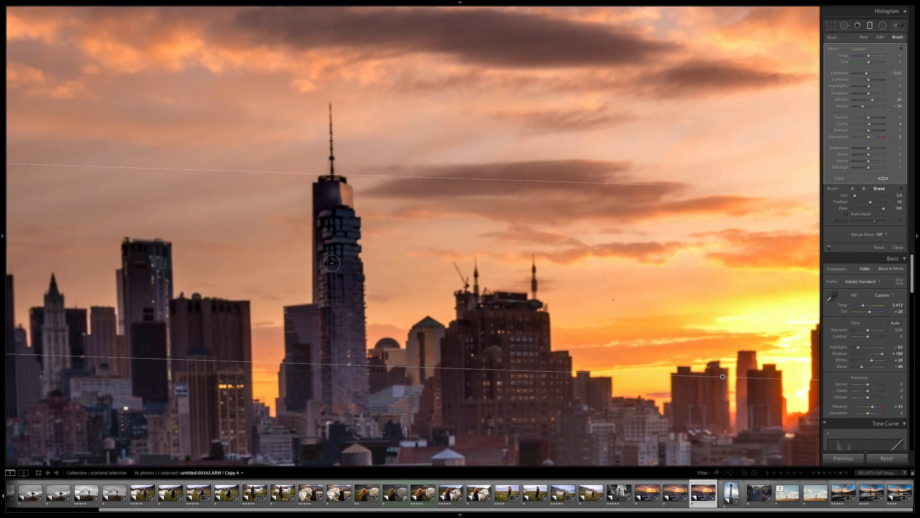
left_click_drag(330, 221, 332, 107)
key("alt")
mouse_move(276, 155)
left_mouse_down()
mouse_move(280, 109)
mouse_move(253, 179)
mouse_move(282, 129)
mouse_move(269, 113)
left_mouse_up()
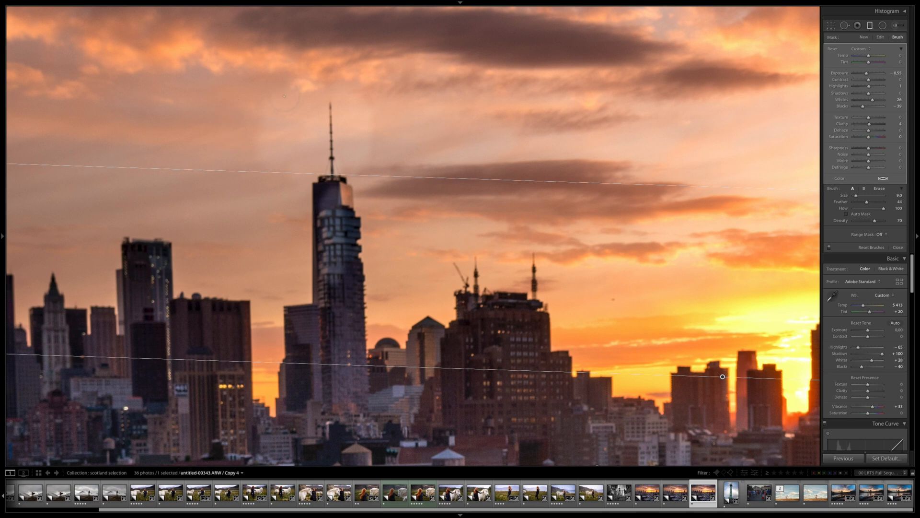
key("alt")
left_click_drag(299, 193, 303, 266)
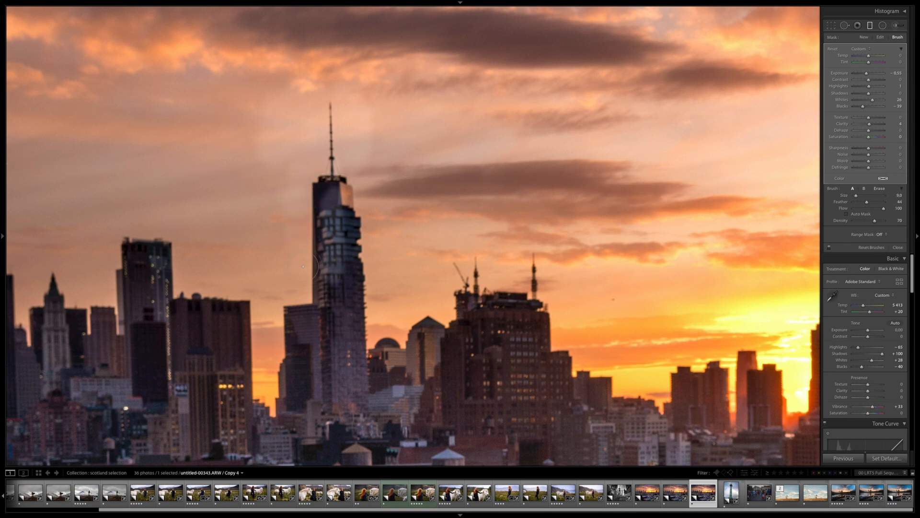
key("z")
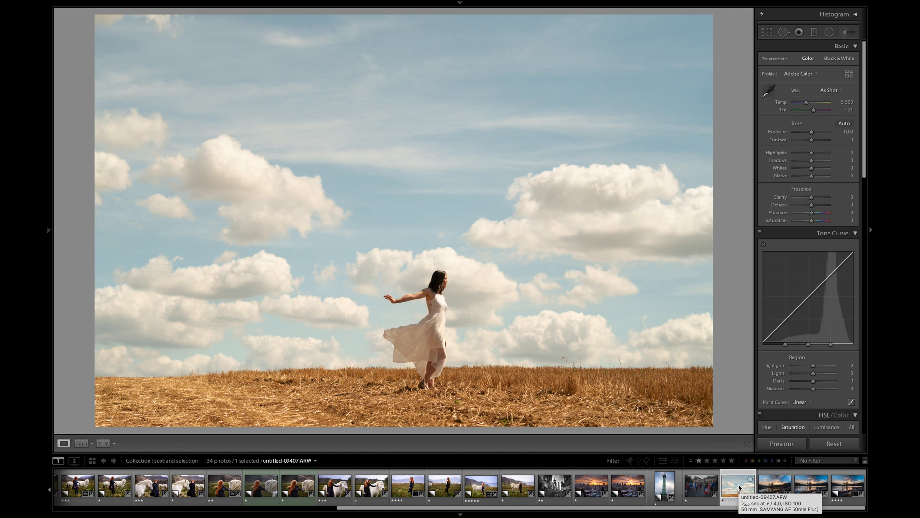
- Send untitled-09407.ARW from the filmstrip to Adobe Photoshop CC 2019 for editing
right_click(739, 488)
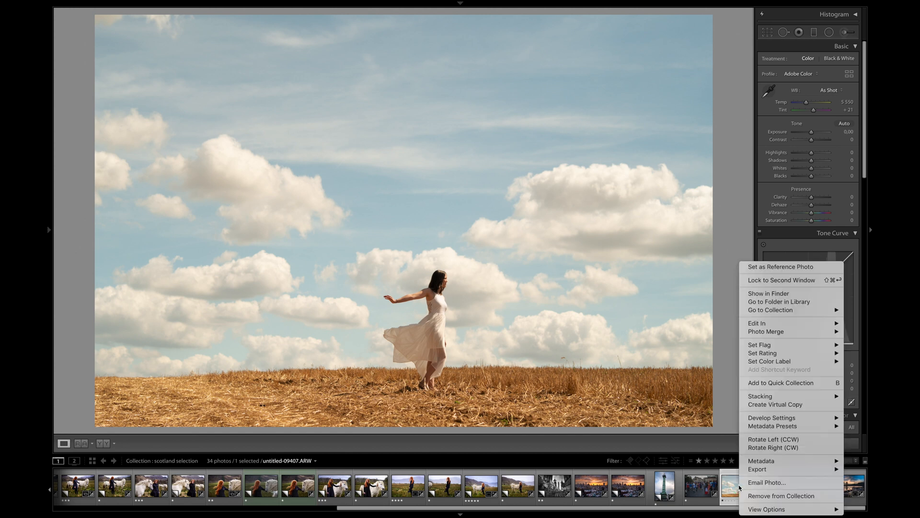
left_click(628, 274)
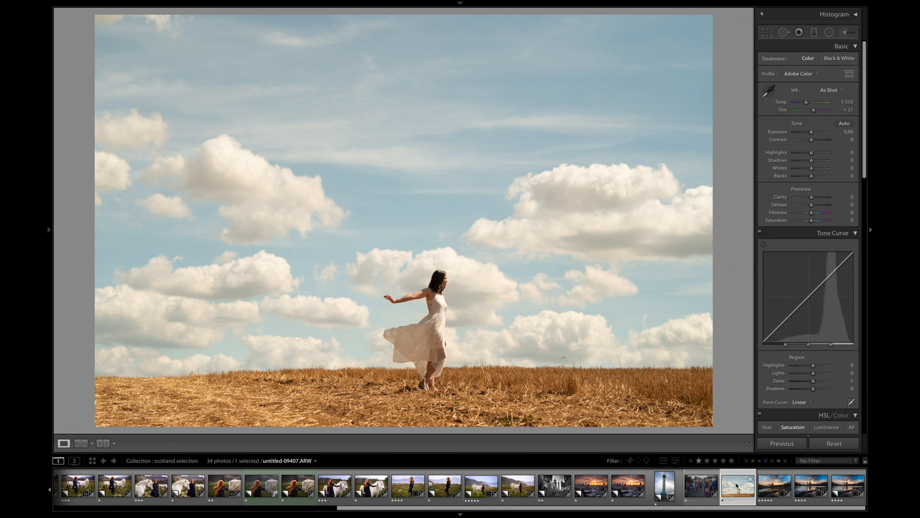
right_click(737, 485)
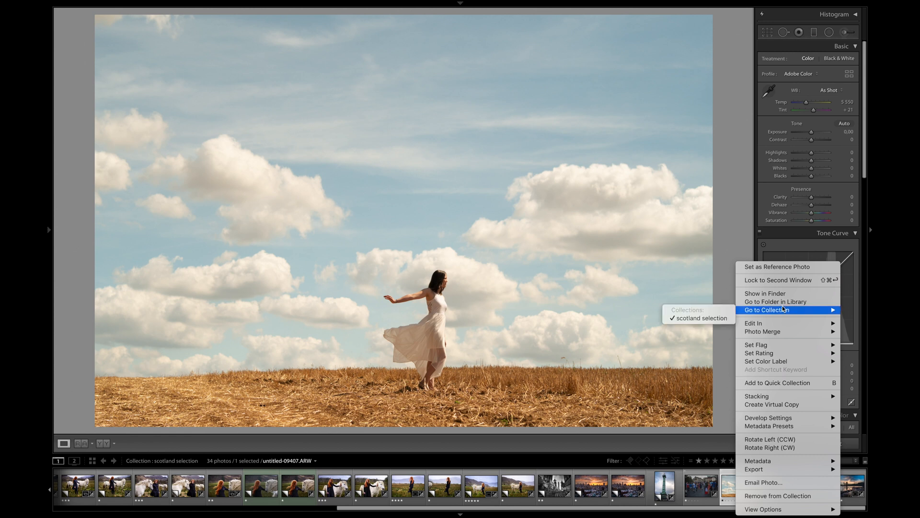
mouse_move(791, 324)
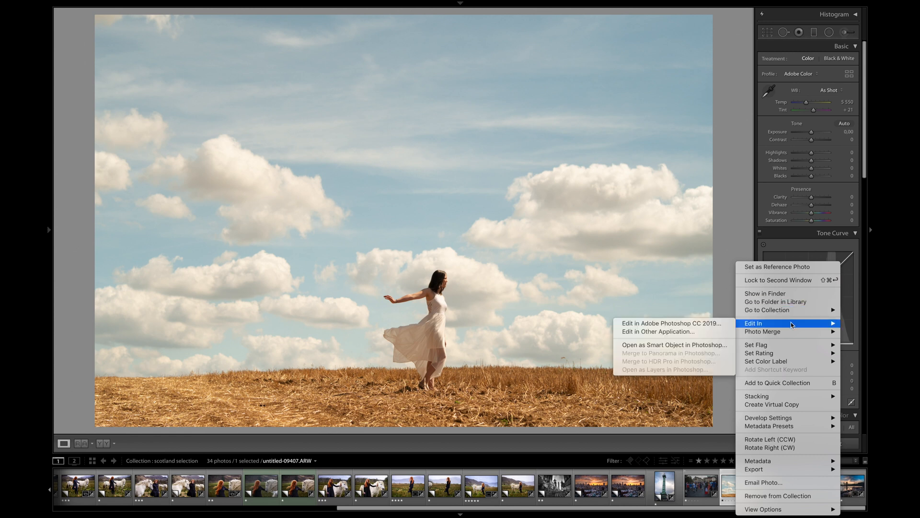
left_click(710, 327)
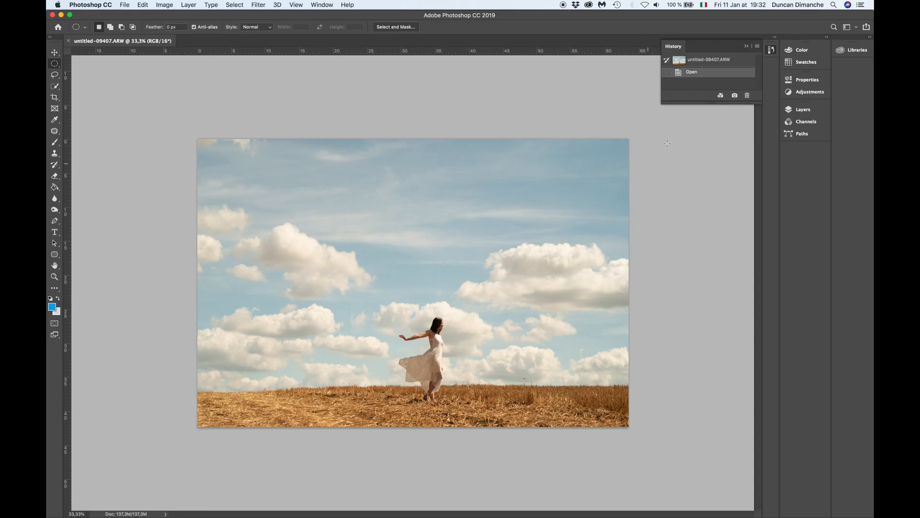
- Extend the canvas beyond the photo's right and top edges with a content-aware crop, filling in the added sky and field
scroll(373, 157, "up", 4)
scroll(373, 158, "down", 1)
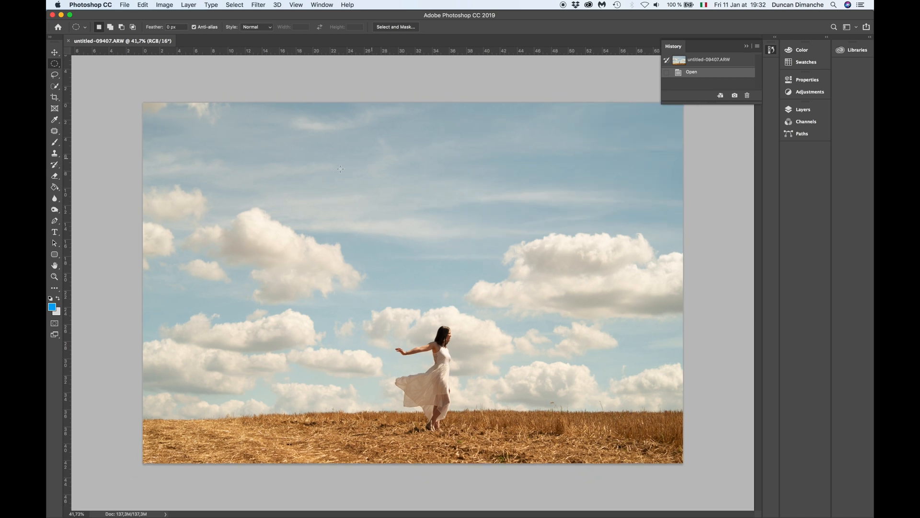
left_click(55, 97)
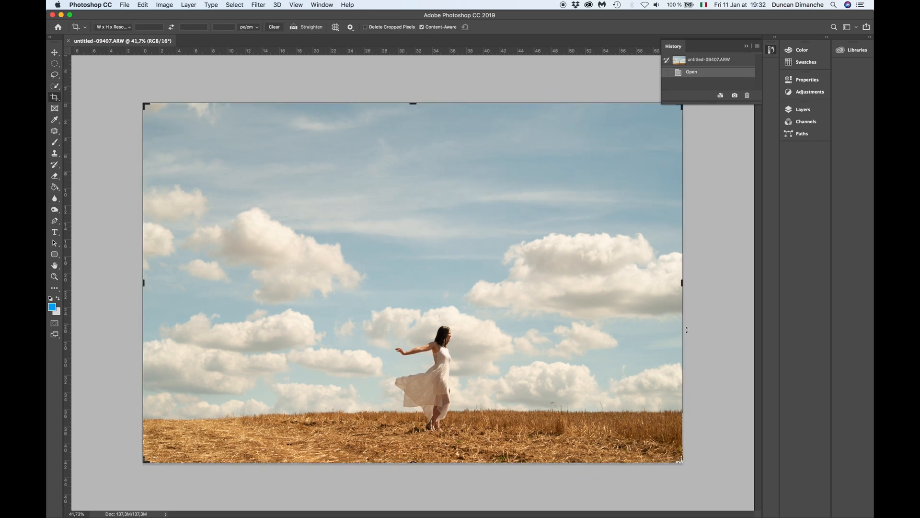
left_click_drag(685, 285, 714, 284)
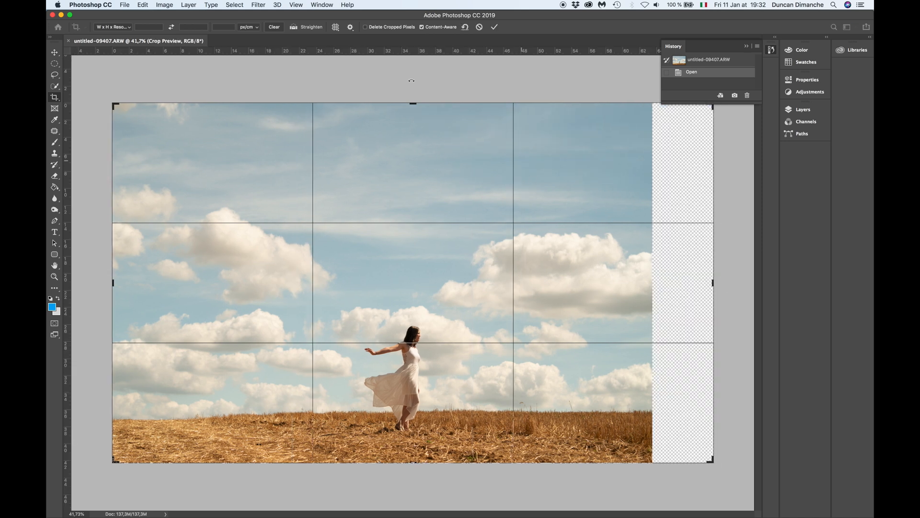
left_click_drag(413, 103, 412, 79)
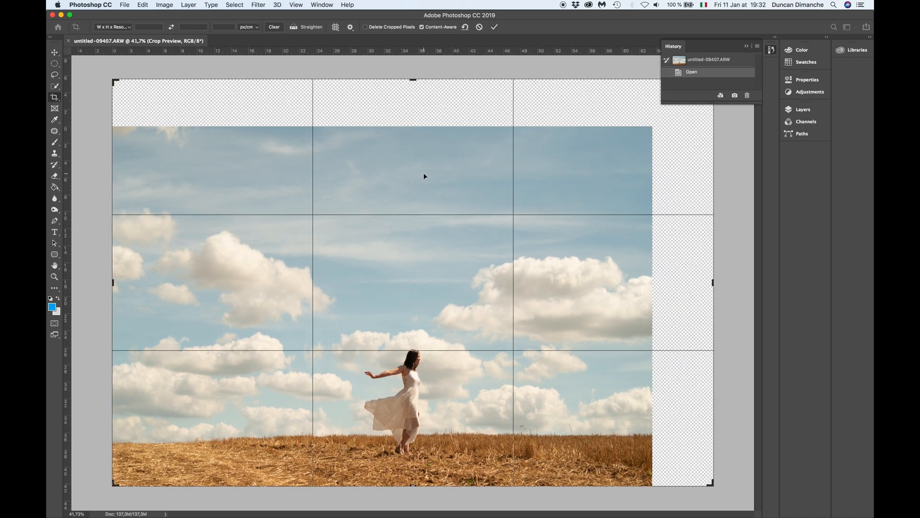
key("Return")
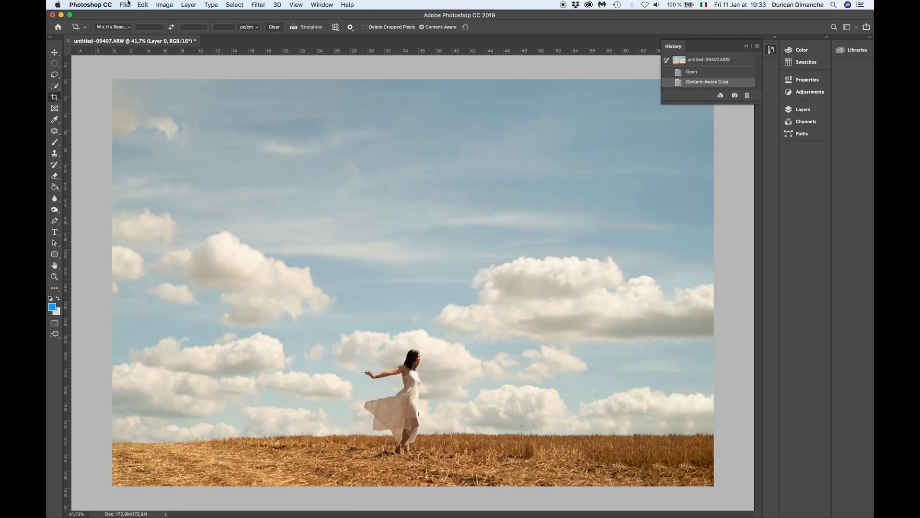
- Save the extended photo and switch back to Lightroom
left_click(125, 4)
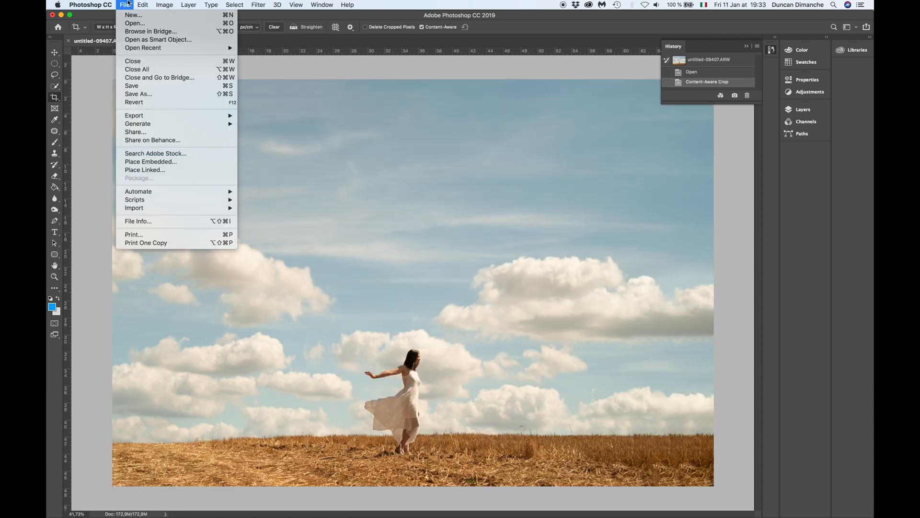
left_click(137, 86)
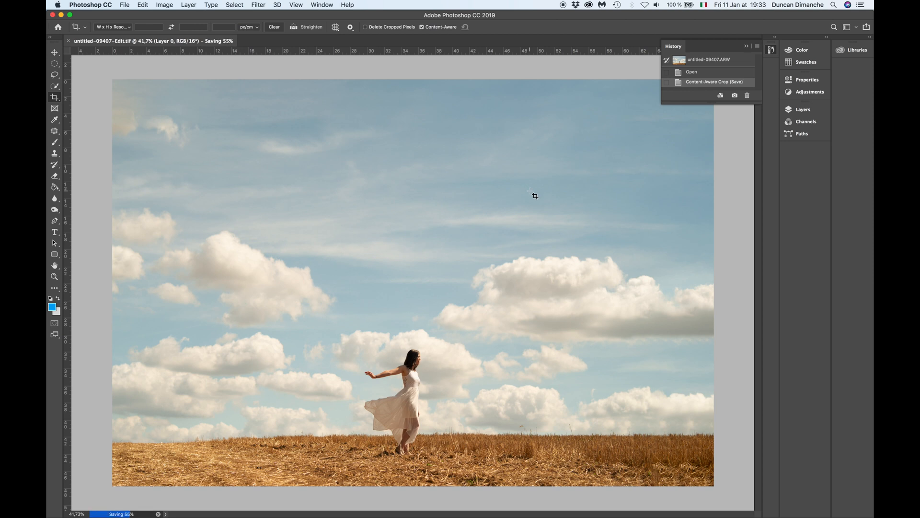
key("super+Tab")
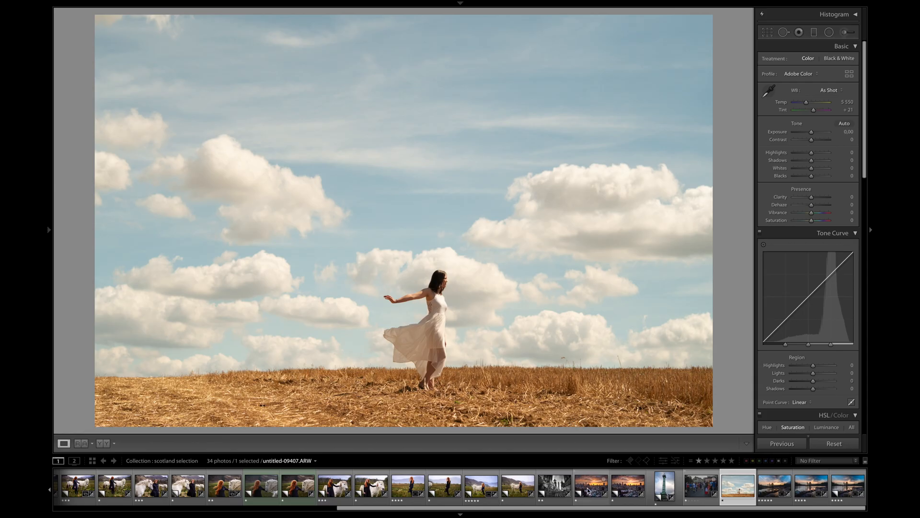
- Compare the original untitled-09407.ARW with the extended untitled-09407-Edit.tif in the filmstrip
left_click_drag(573, 510, 596, 513)
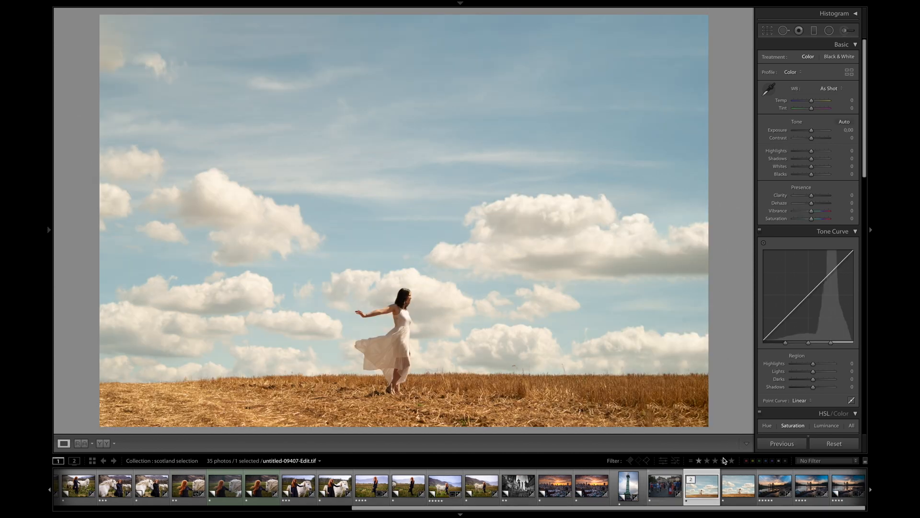
left_click(736, 487)
left_click(693, 489)
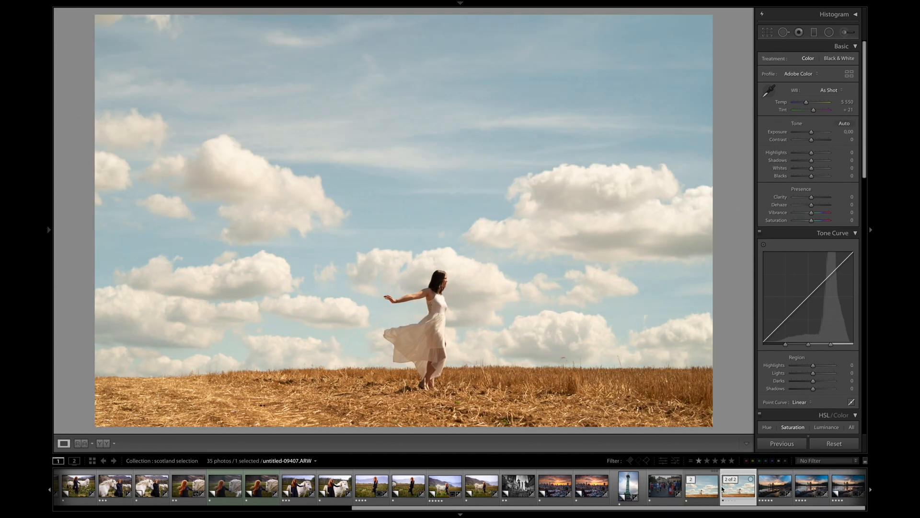